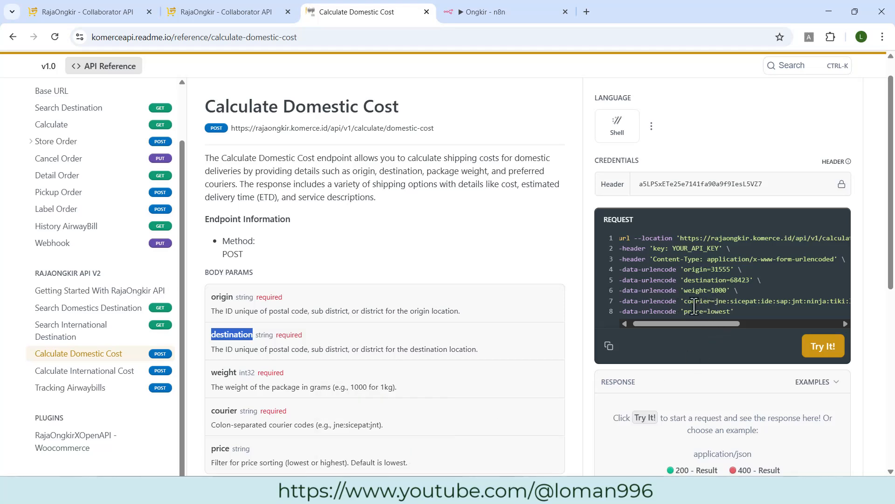
Add a body parameter named courier with the value jne:pos:wahana:ninja, based on the API documentation's request example
{"action": "left_click_drag", "start_coordinate": [683, 301], "coordinate": [728, 304]}
{"action": "key", "text": "ctrl+c"}
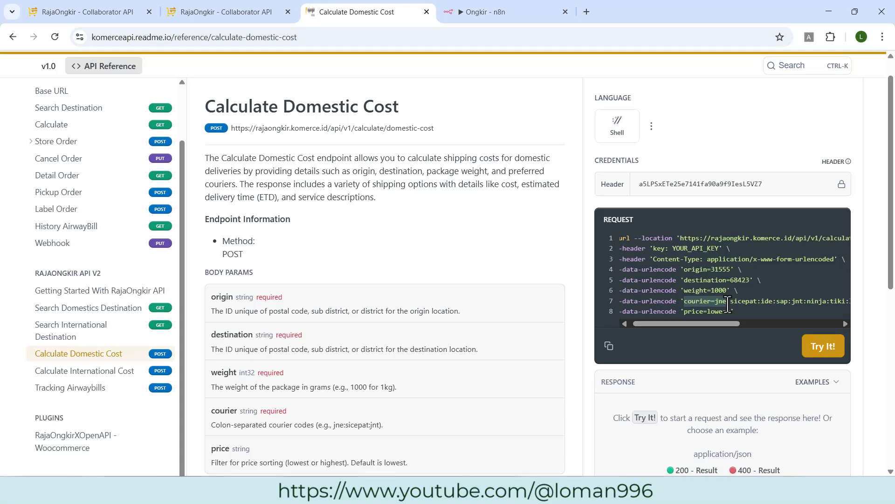
{"action": "left_click", "coordinate": [454, 491]}
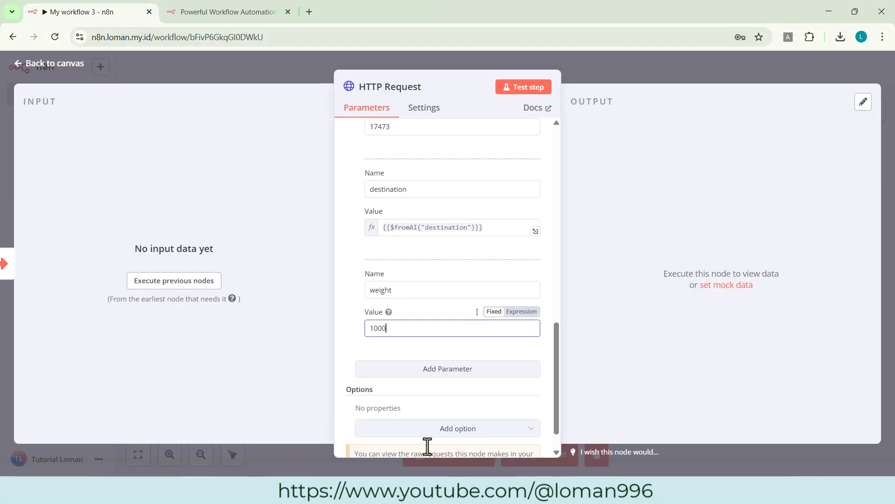
{"action": "left_click", "coordinate": [425, 373]}
{"action": "left_click", "coordinate": [390, 392]}
{"action": "key", "text": "ctrl+v"}
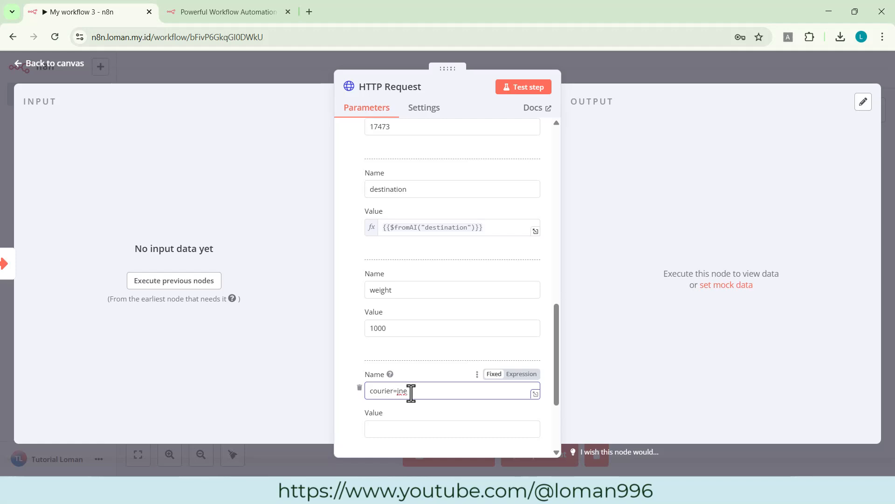
{"action": "left_click", "coordinate": [387, 427]}
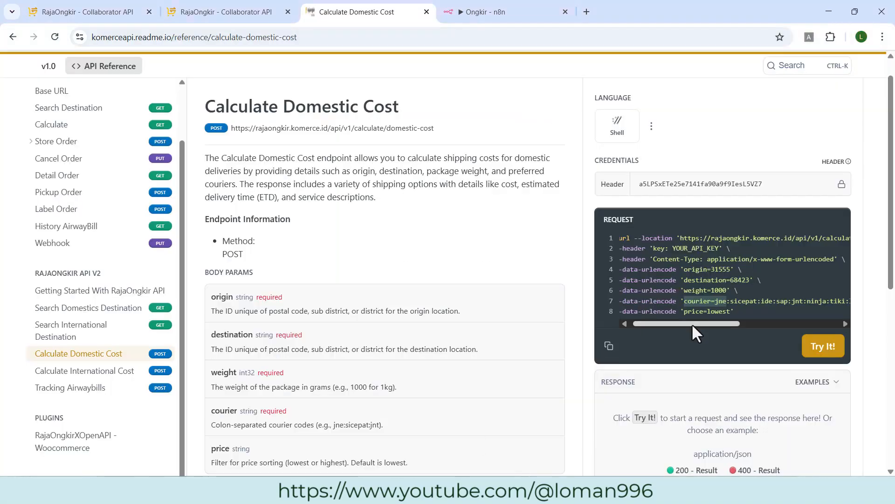
{"action": "left_click_drag", "start_coordinate": [692, 323], "coordinate": [468, 412]}
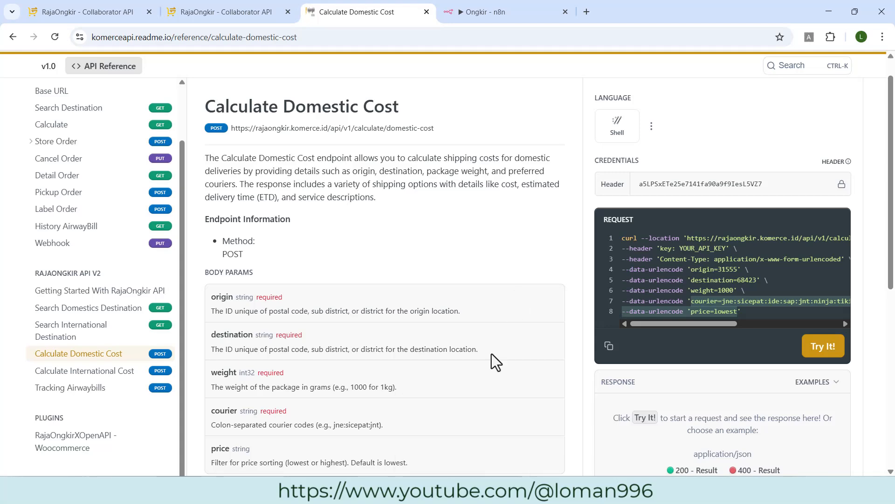
{"action": "left_click", "coordinate": [444, 399]}
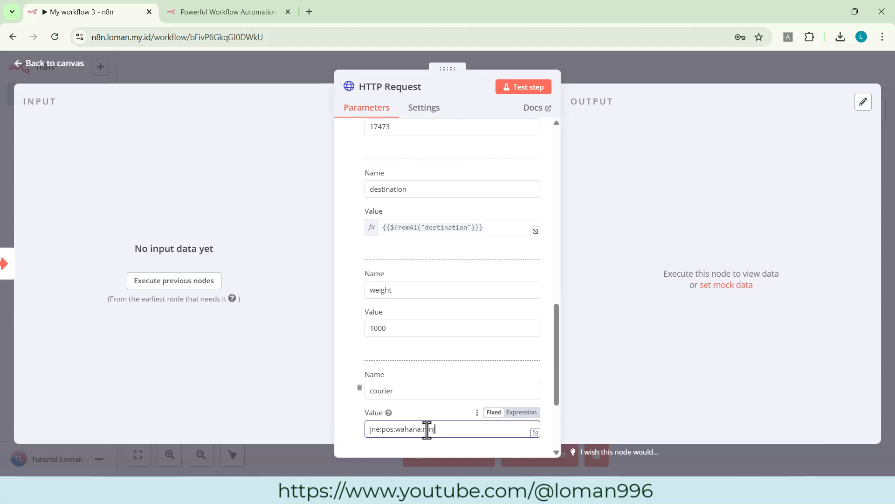
Add another empty body parameter and copy price=lowest from the request example in the Calculate Domestic Cost documentation
{"action": "scroll", "coordinate": [449, 399], "scroll_direction": "down", "scroll_amount": 3}
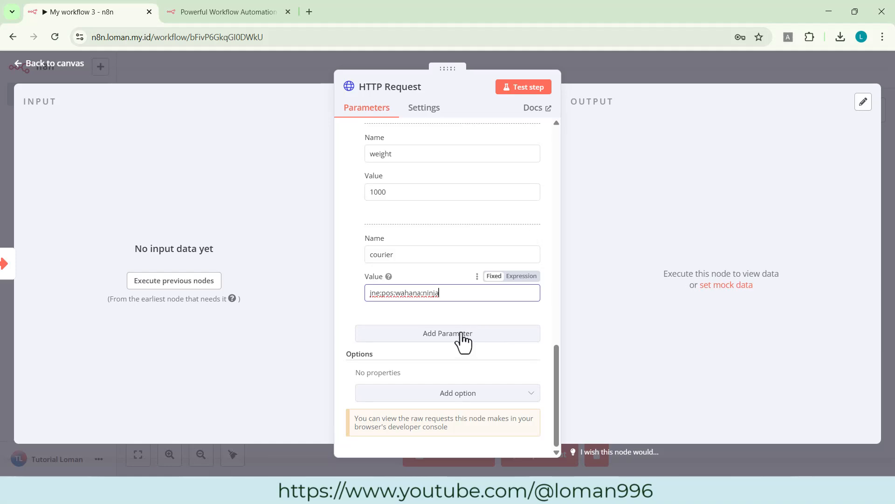
{"action": "left_click", "coordinate": [464, 344]}
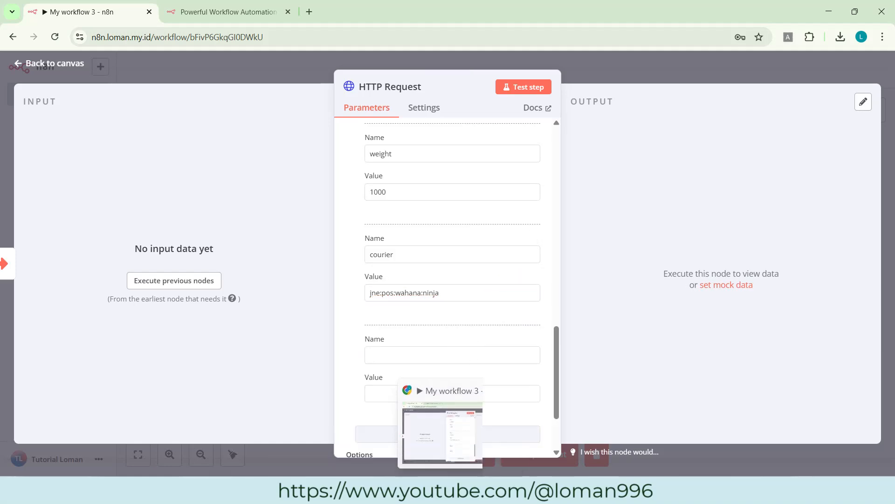
{"action": "mouse_move", "coordinate": [384, 490]}
{"action": "left_click", "coordinate": [384, 422]}
{"action": "scroll", "coordinate": [711, 266], "scroll_direction": "down", "scroll_amount": 1}
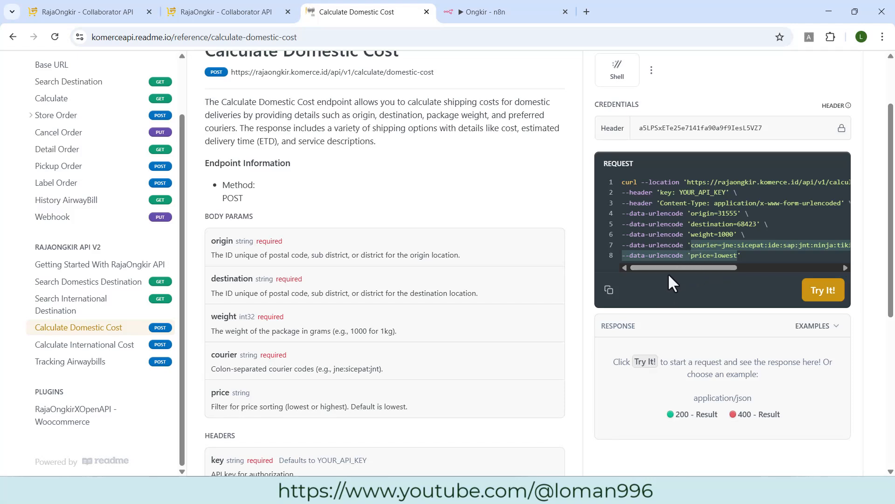
{"action": "left_click_drag", "start_coordinate": [691, 256], "coordinate": [741, 257]}
{"action": "key", "text": "ctrl+c"}
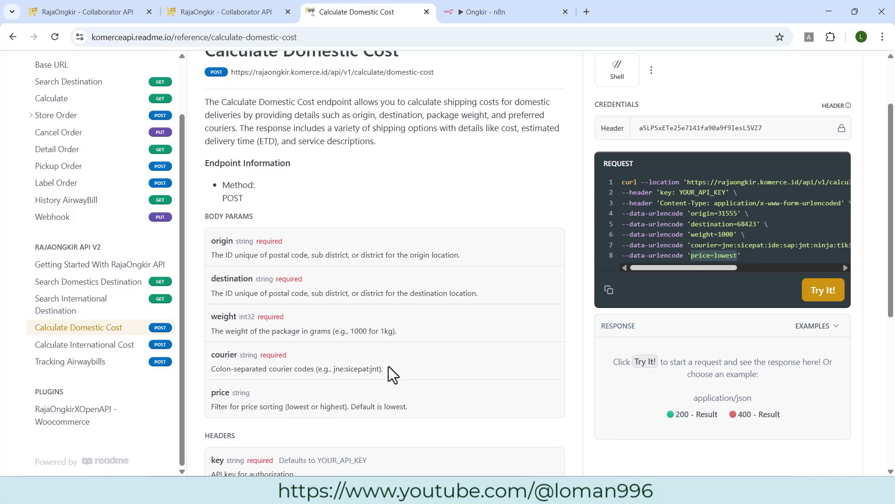
Name the new body parameter in the HTTP Request node price and set its value to lowest
{"action": "scroll", "coordinate": [393, 373], "scroll_direction": "down", "scroll_amount": 1}
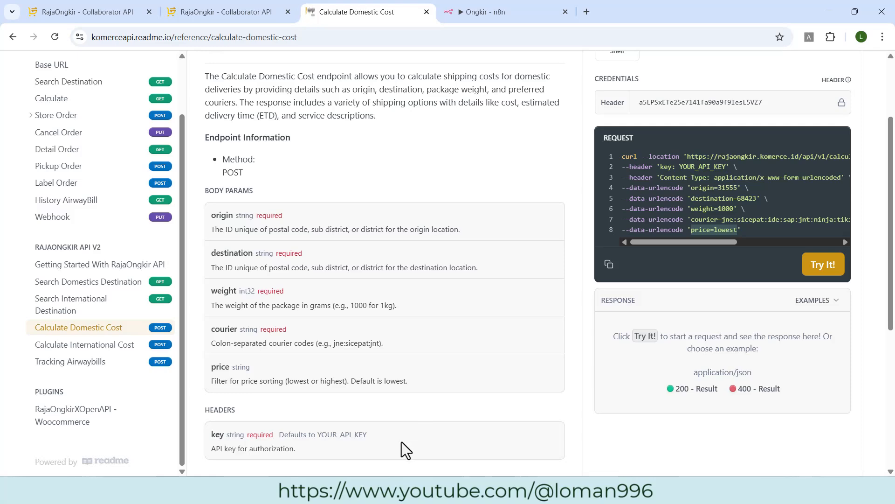
{"action": "left_click", "coordinate": [436, 492]}
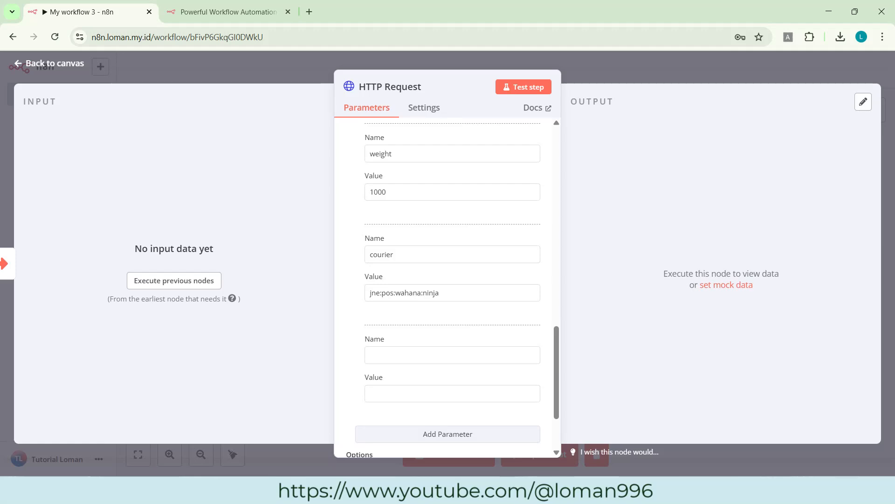
{"action": "scroll", "coordinate": [422, 371], "scroll_direction": "down", "scroll_amount": 1}
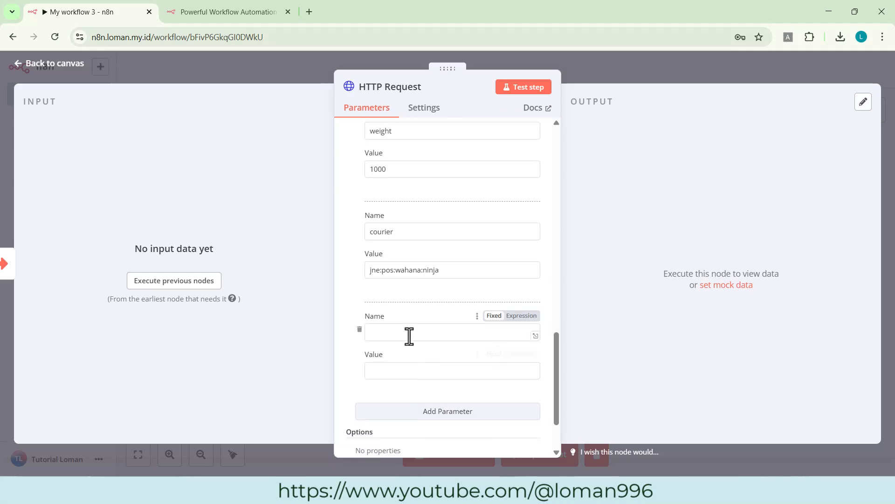
{"action": "left_click", "coordinate": [408, 334]}
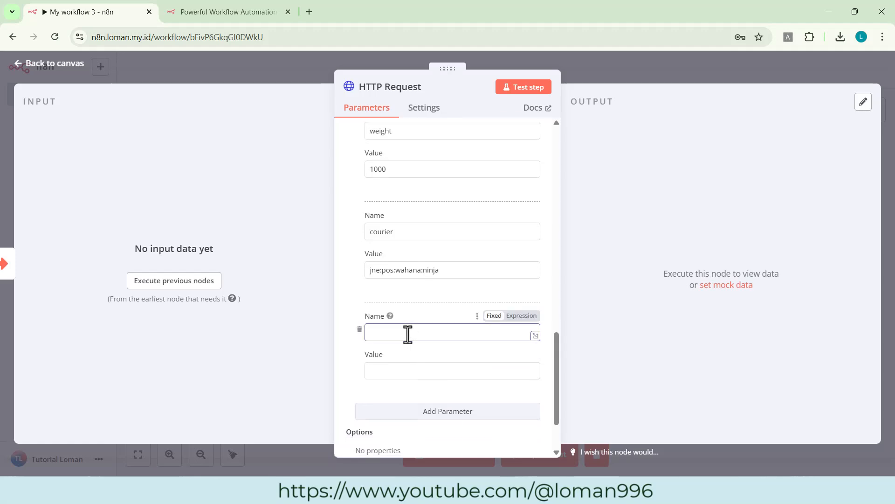
{"action": "key", "text": "ctrl+v"}
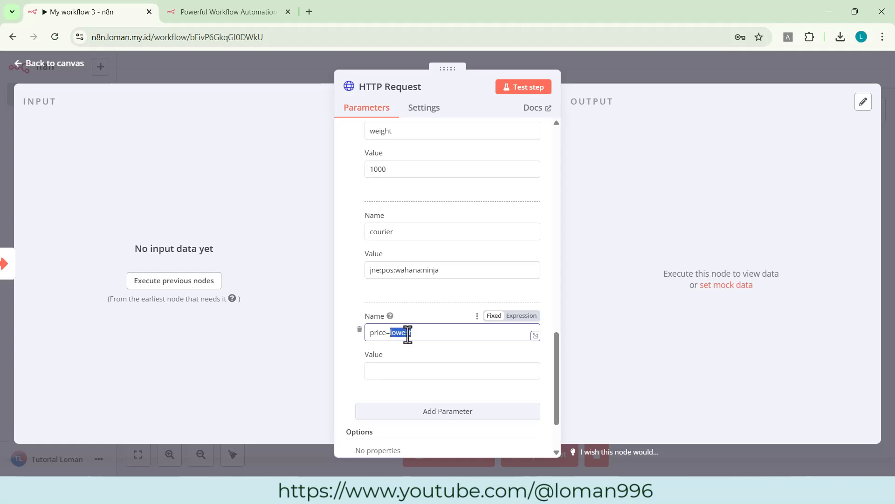
{"action": "key", "text": "ctrl+x"}
{"action": "key", "text": "BackSpace"}
{"action": "left_click", "coordinate": [376, 369]}
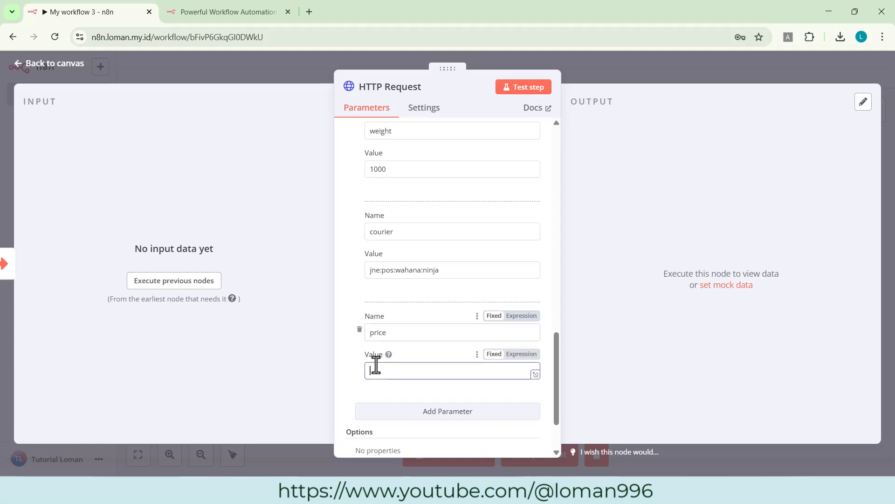
{"action": "key", "text": "ctrl+v"}
{"action": "double_click", "coordinate": [376, 370]}
Review the HTTP Request node's body parameters, key header, URL and method
{"action": "scroll", "coordinate": [424, 301], "scroll_direction": "up", "scroll_amount": 8}
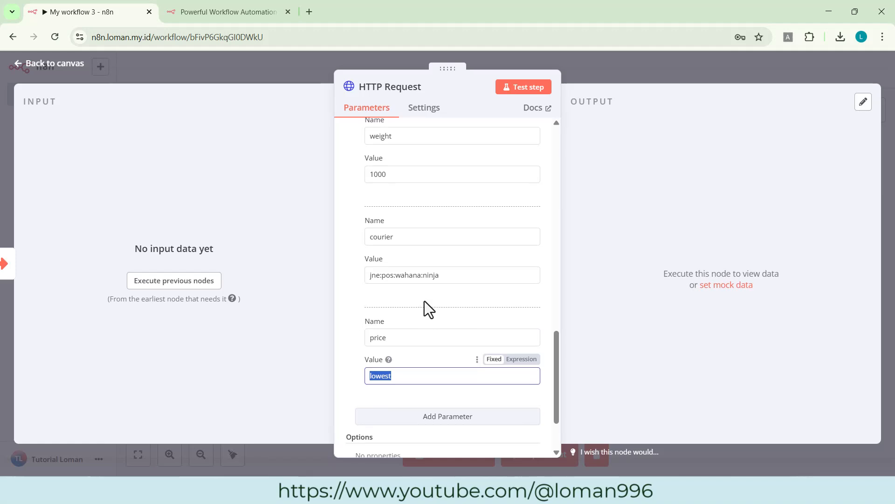
{"action": "scroll", "coordinate": [424, 302], "scroll_direction": "up", "scroll_amount": 5}
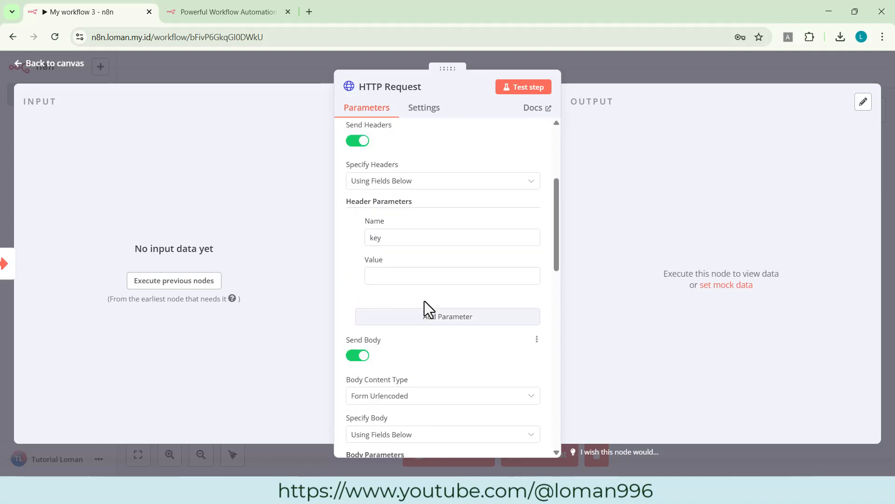
{"action": "left_click", "coordinate": [387, 306]}
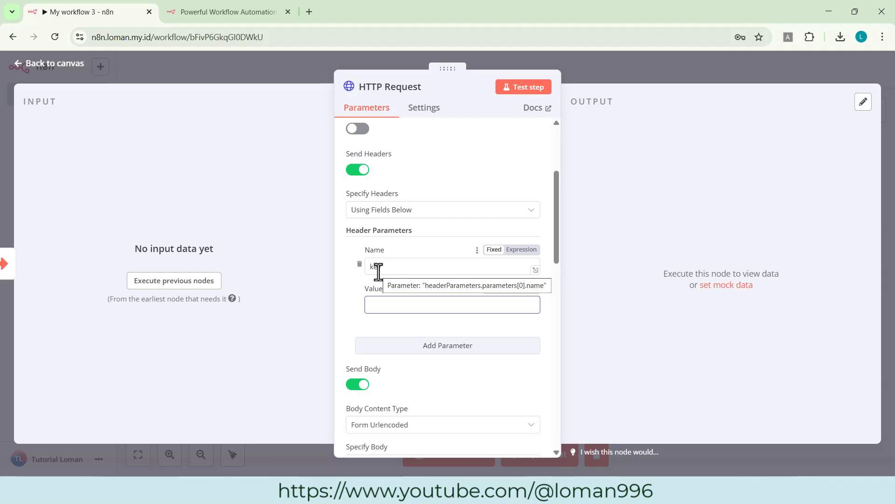
{"action": "scroll", "coordinate": [378, 271], "scroll_direction": "up", "scroll_amount": 3}
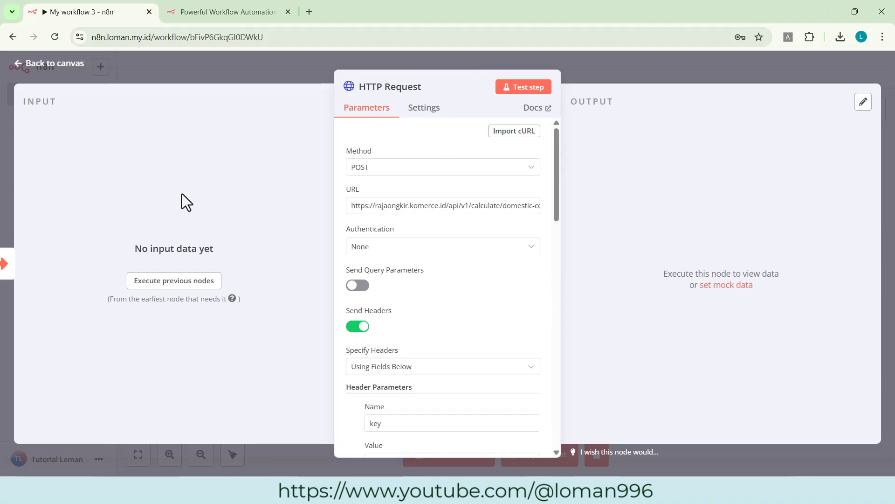
Return to the canvas and connect the Call n8n Workflow Tool to the AI Agent's Tool connector
{"action": "left_click", "coordinate": [26, 65]}
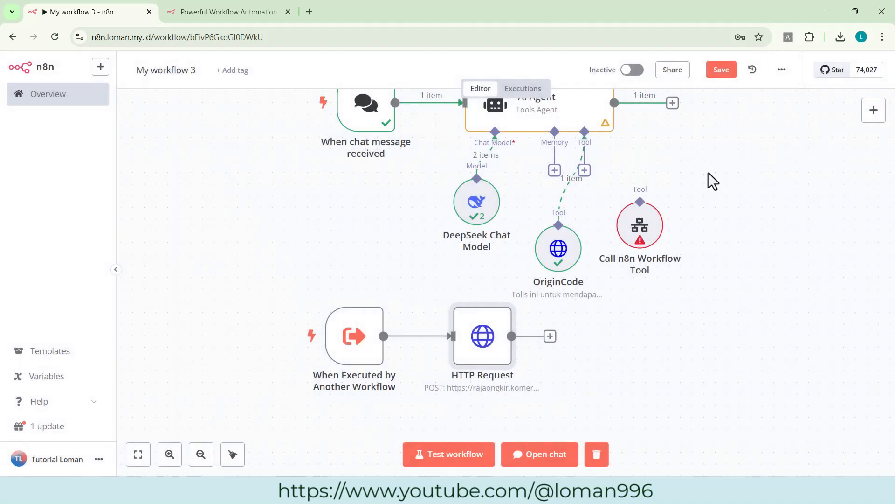
{"action": "scroll", "coordinate": [709, 172], "scroll_direction": "up", "scroll_amount": 1}
{"action": "left_click_drag", "start_coordinate": [584, 195], "coordinate": [643, 231]}
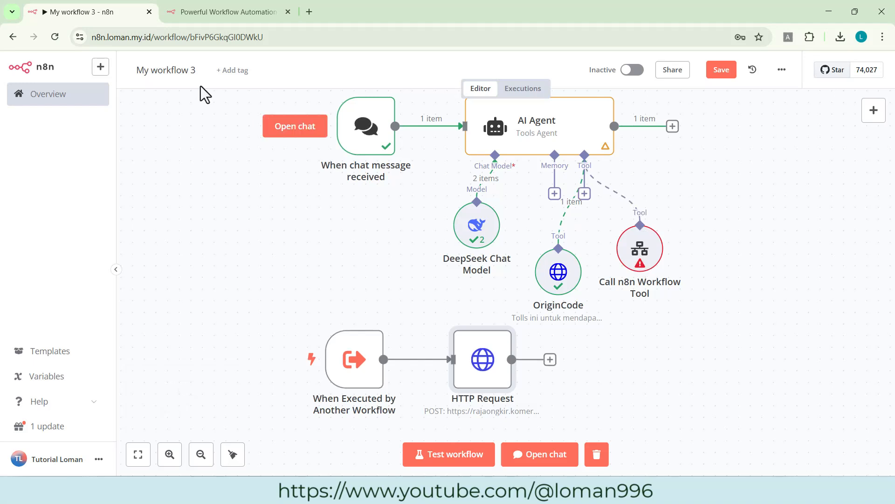
Rename the workflow OngkirCoba and save it
{"action": "left_click", "coordinate": [189, 72]}
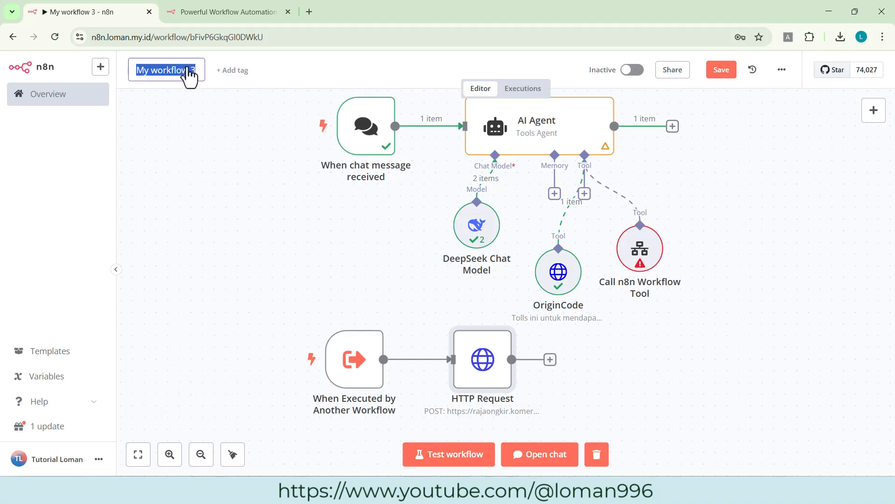
{"action": "key", "text": "BackSpace"}
{"action": "type", "text": "Ongki"}
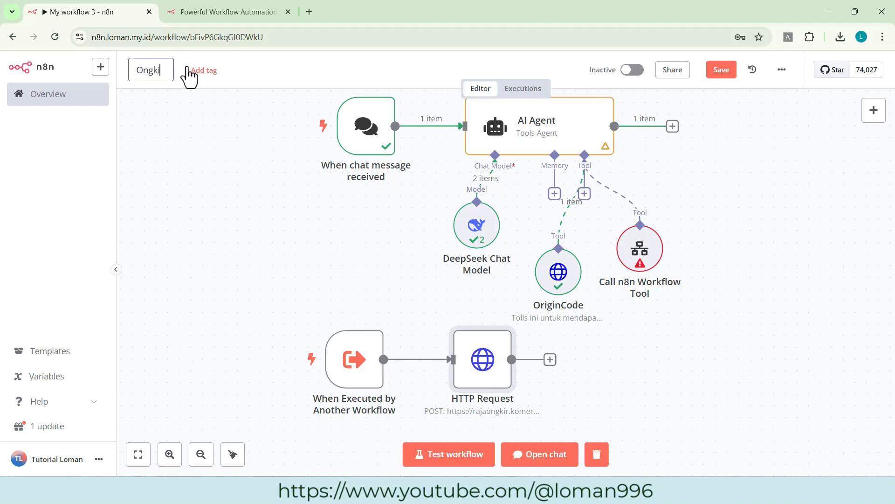
{"action": "type", "text": "rCoba"}
{"action": "left_click", "coordinate": [186, 120]}
{"action": "double_click", "coordinate": [182, 72]}
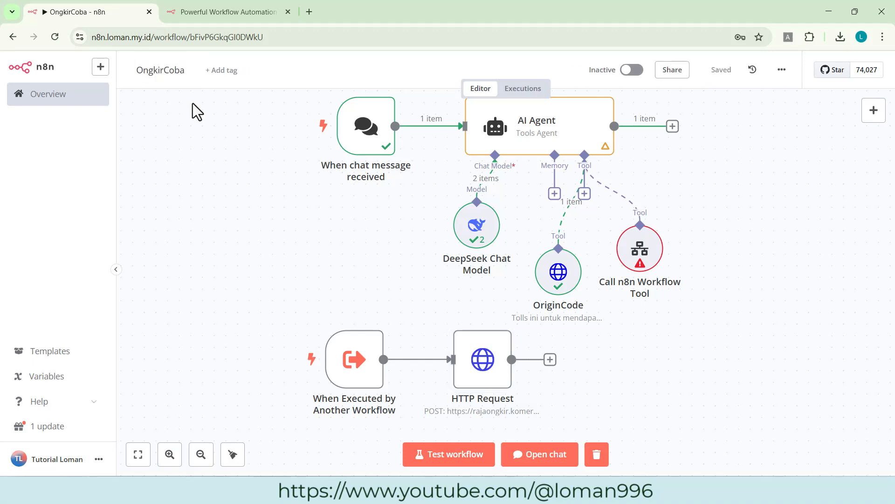
Set the Call n8n Workflow Tool to select its workflow By ID, using the workflow ID copied from the page address
{"action": "left_click_drag", "start_coordinate": [190, 37], "coordinate": [283, 37]}
{"action": "key", "text": "ctrl+c"}
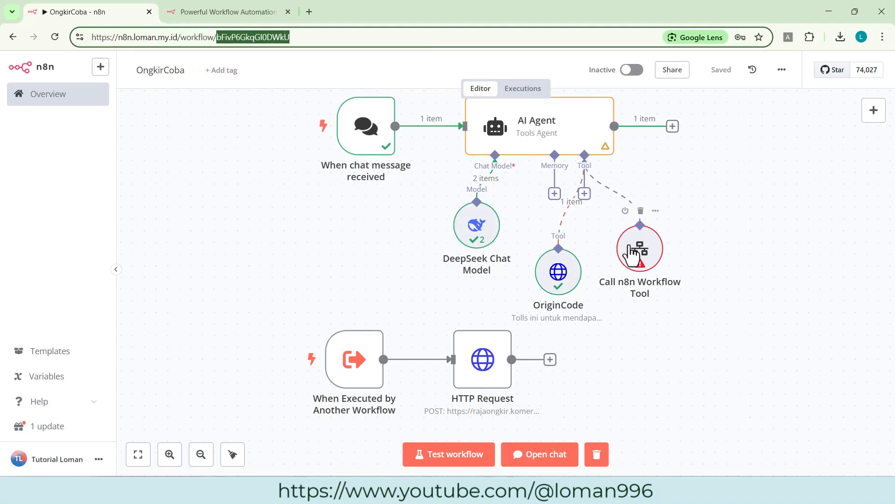
{"action": "double_click", "coordinate": [641, 249]}
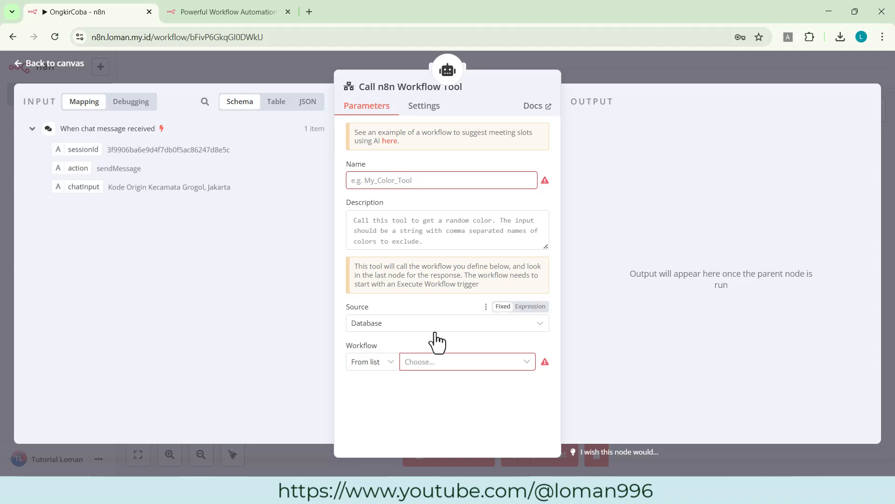
{"action": "left_click", "coordinate": [389, 368]}
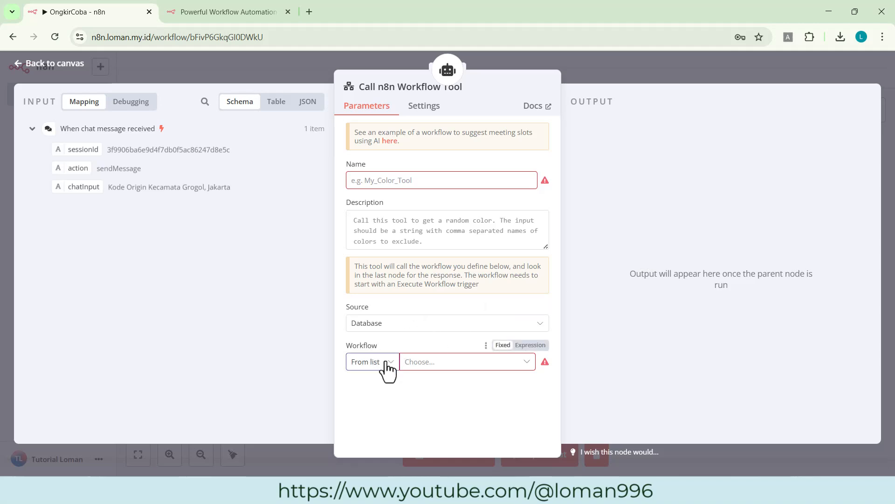
{"action": "left_click", "coordinate": [376, 412]}
{"action": "left_click", "coordinate": [438, 362]}
{"action": "key", "text": "ctrl+v"}
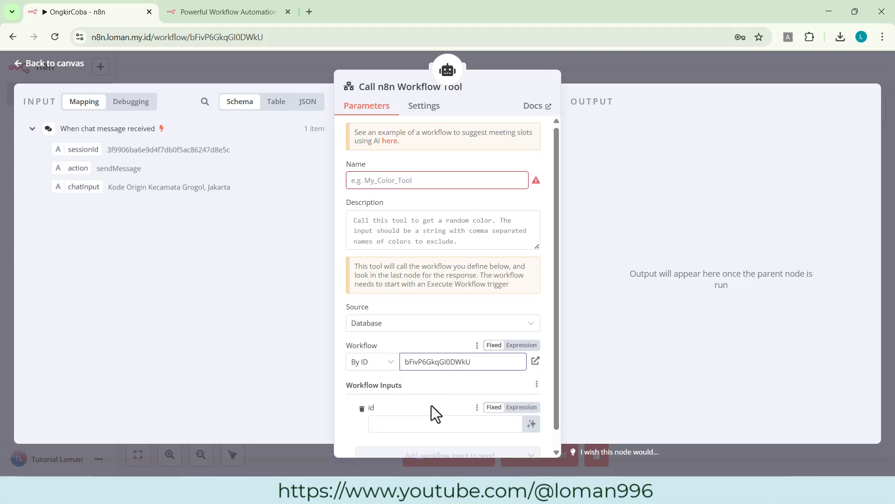
{"action": "scroll", "coordinate": [432, 405], "scroll_direction": "down", "scroll_amount": 1}
{"action": "left_click", "coordinate": [427, 403]}
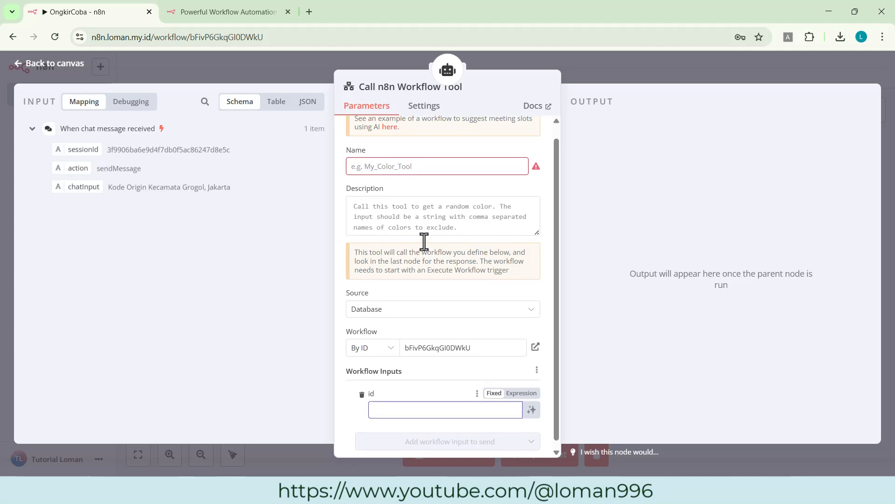
Name the tool Hitung_Ongkir in the Call n8n Workflow Tool parameters
{"action": "scroll", "coordinate": [424, 241], "scroll_direction": "up", "scroll_amount": 1}
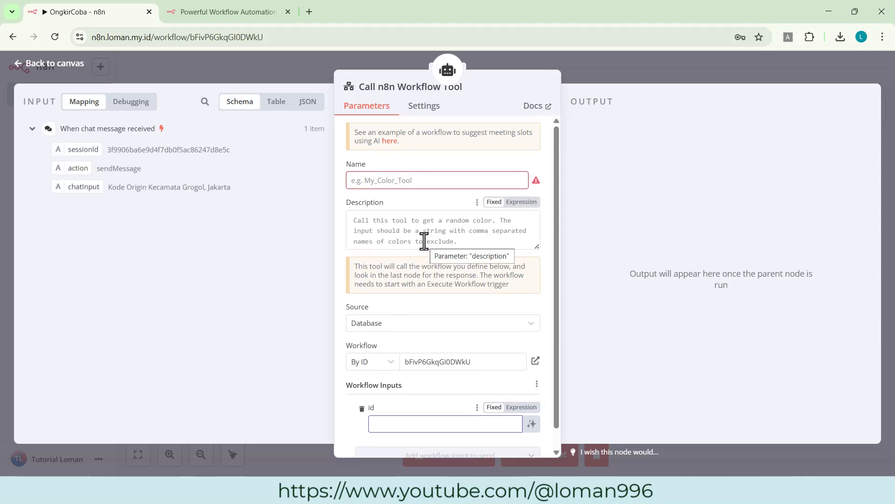
{"action": "left_click", "coordinate": [377, 183]}
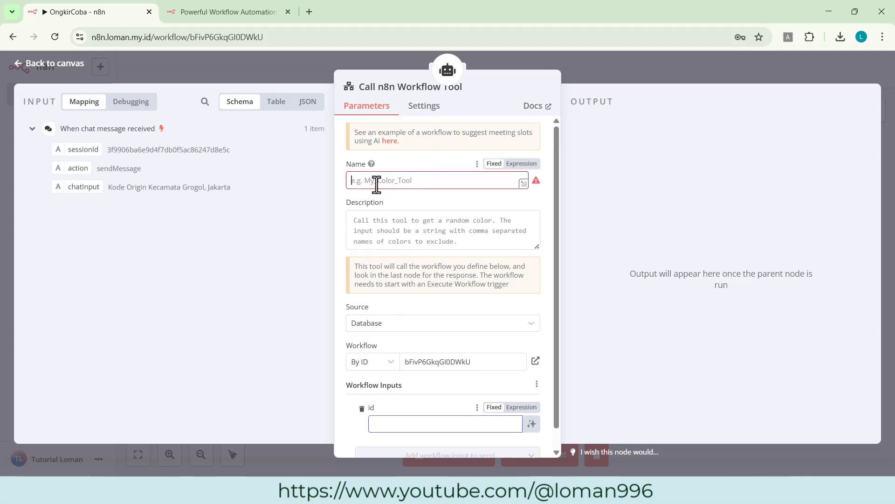
{"action": "type", "text": "Hitung Ongkir"}
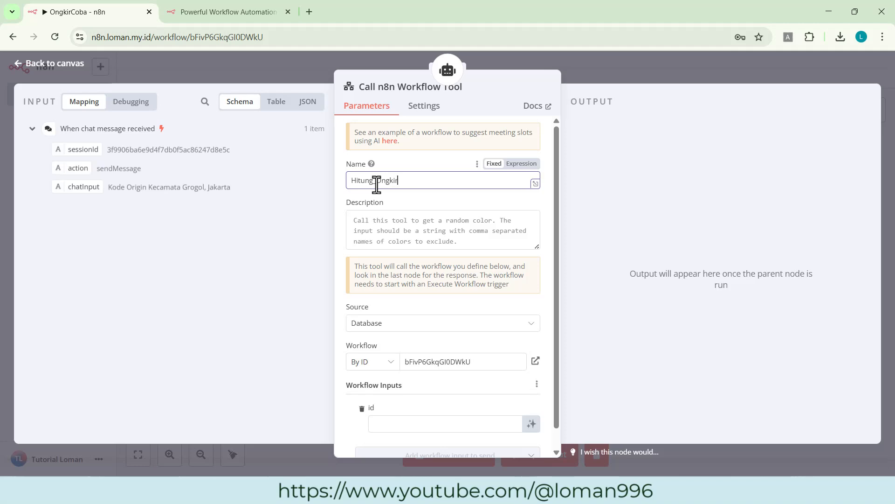
Rename the Call n8n Workflow Tool node to Hitung_Ongkir, reusing the tool name from its Name parameter
{"action": "double_click", "coordinate": [376, 183]}
{"action": "key", "text": "ctrl+c"}
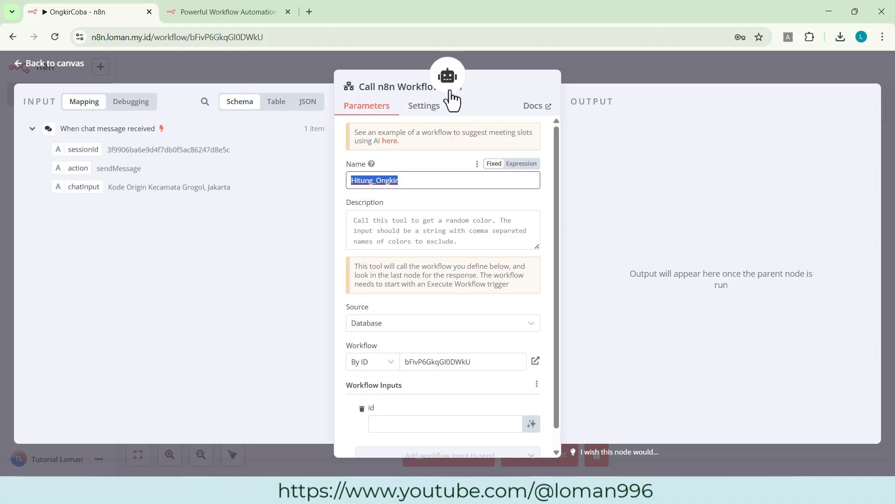
{"action": "left_click", "coordinate": [393, 90]}
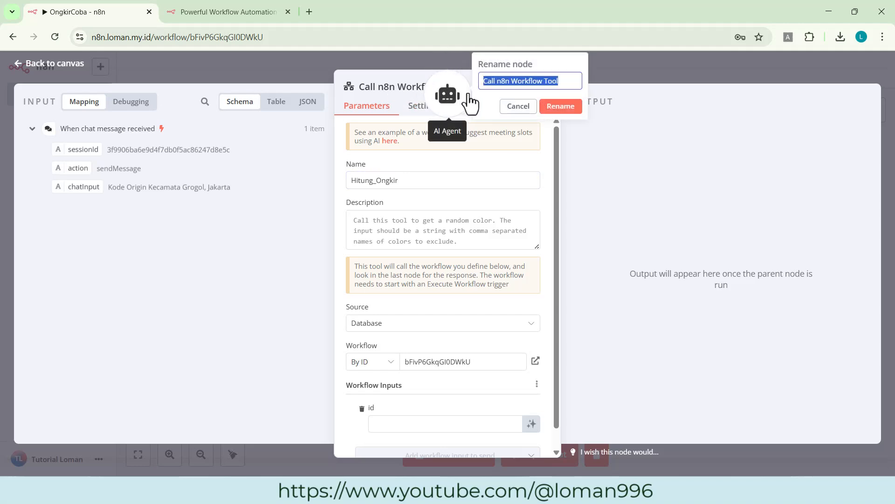
{"action": "key", "text": "ctrl+v"}
{"action": "left_click", "coordinate": [562, 107]}
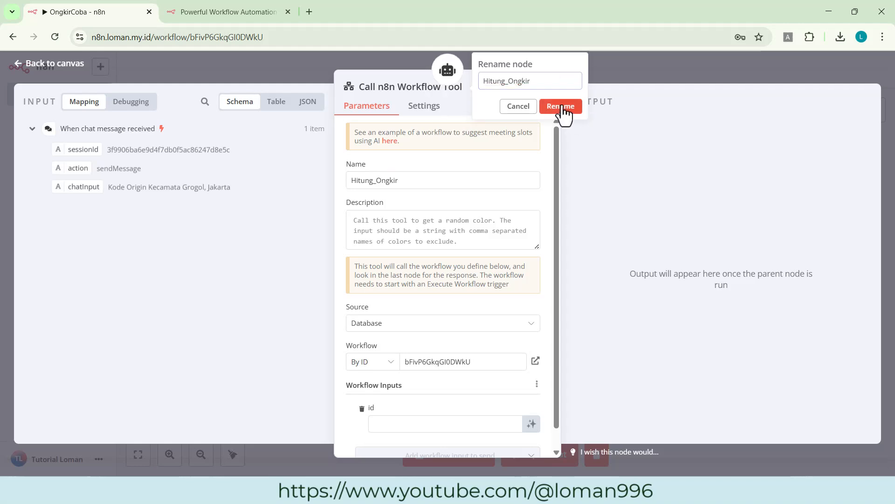
Set the Hitung_Ongkir tool's description to: Hitung Ongkir dengan menggunakan "destination" dari tools "OriginCode"
{"action": "left_click", "coordinate": [388, 220]}
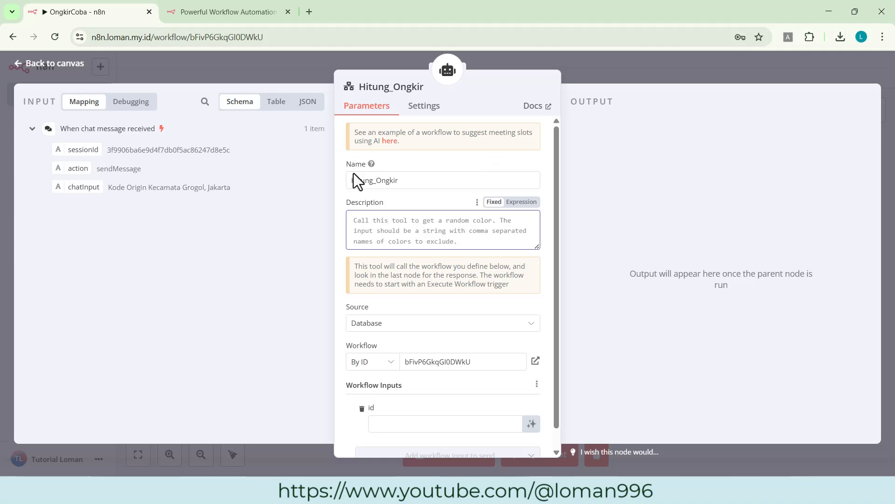
{"action": "type", "text": "Hitu"}
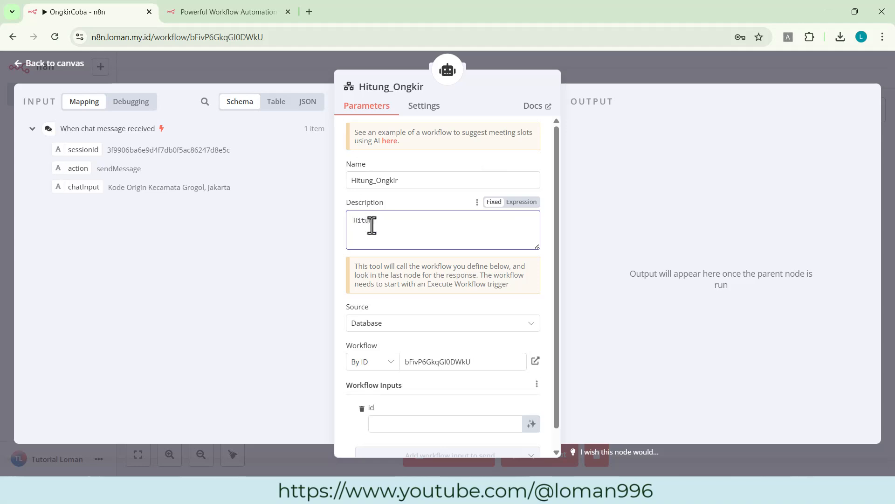
{"action": "type", "text": "ng Ongkir dengan menggunakan \"destinat"}
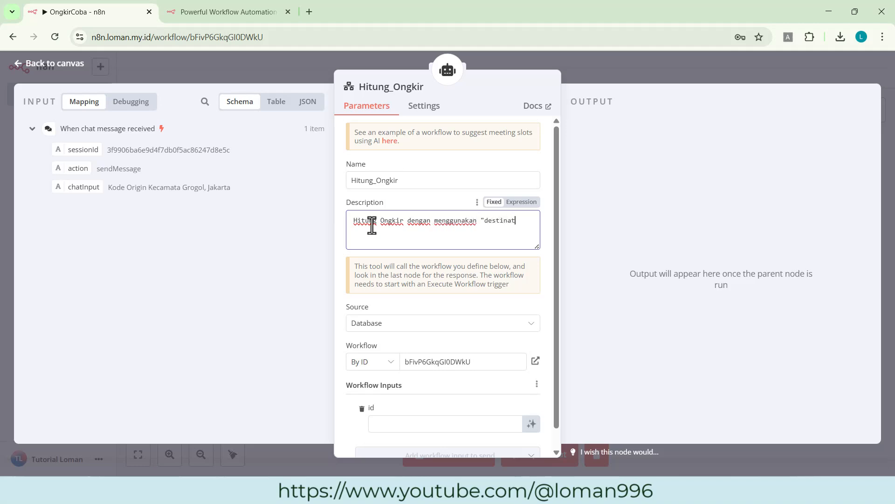
{"action": "type", "text": "ion\" dari tools"}
{"action": "left_click", "coordinate": [46, 65]}
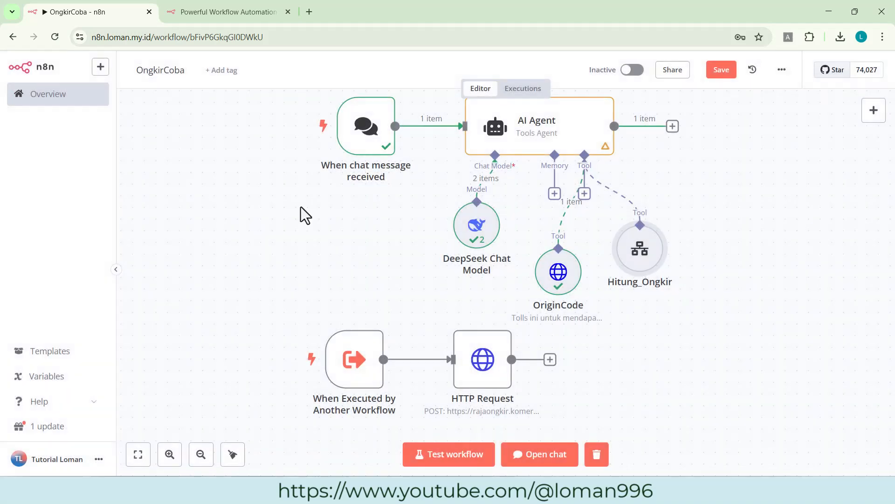
{"action": "double_click", "coordinate": [652, 262]}
{"action": "left_click", "coordinate": [420, 235]}
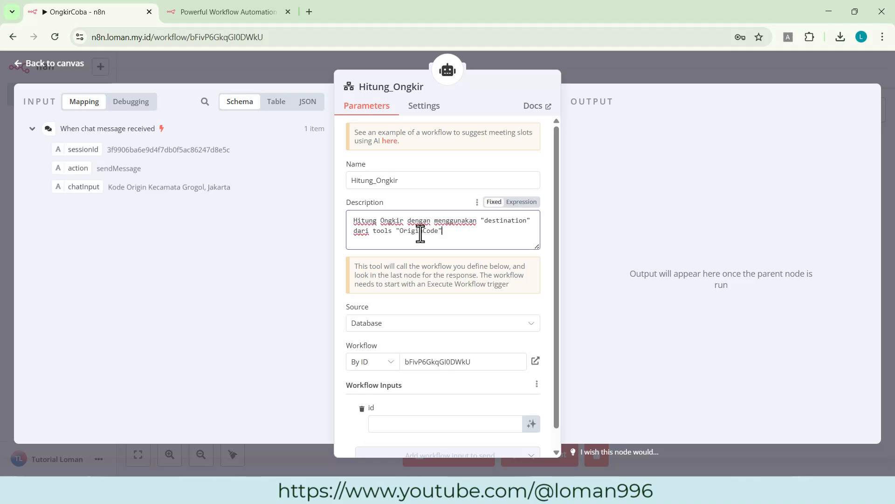
Set the tool's id workflow input to the expression {{ $fomAI("destination") }} and return to the canvas
{"action": "scroll", "coordinate": [406, 270], "scroll_direction": "down", "scroll_amount": 1}
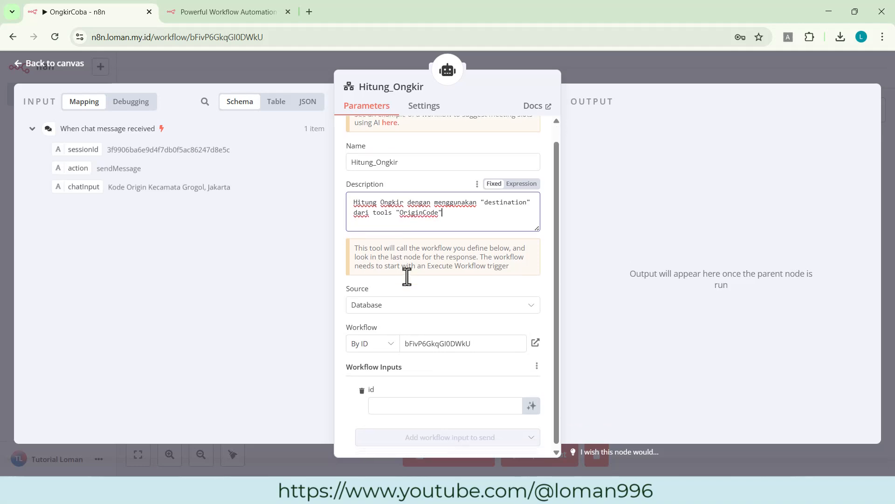
{"action": "left_click", "coordinate": [386, 404]}
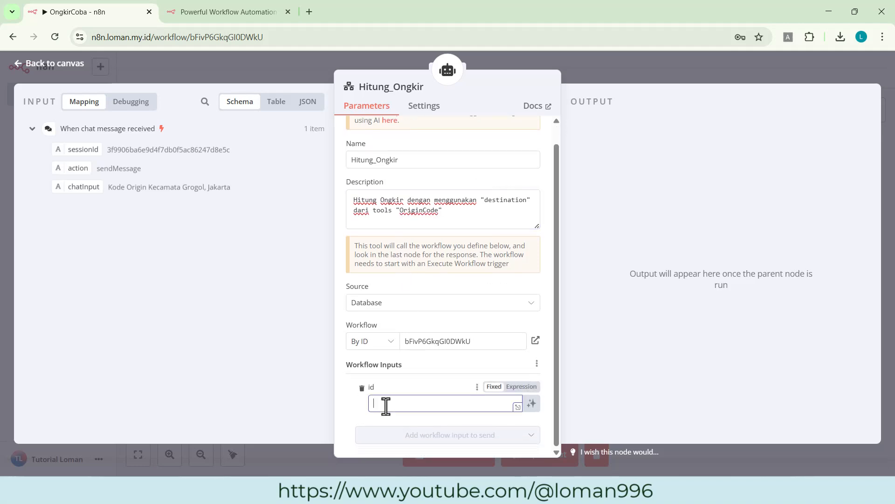
{"action": "left_click", "coordinate": [521, 387]}
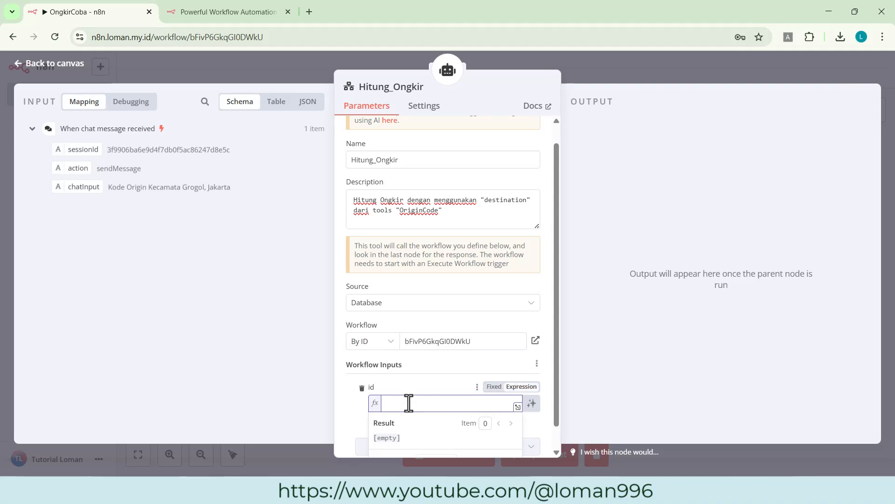
{"action": "type", "text": "{{"}
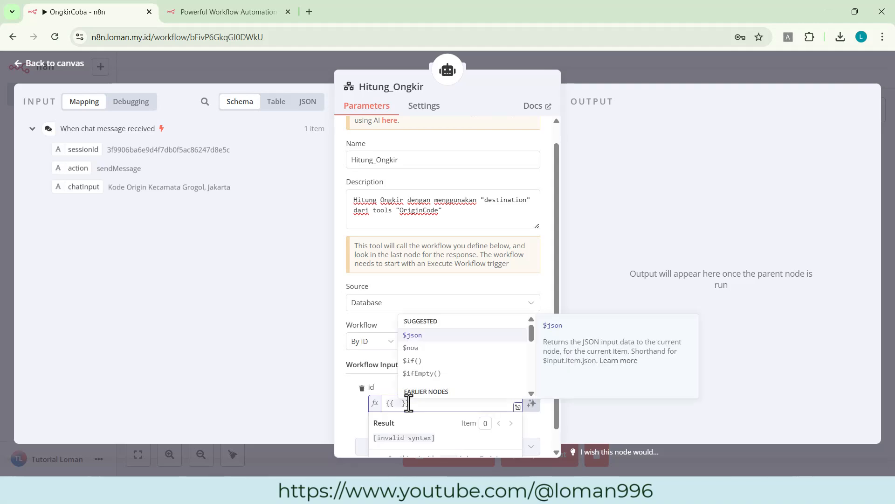
{"action": "type", "text": "$"}
{"action": "type", "text": "from"}
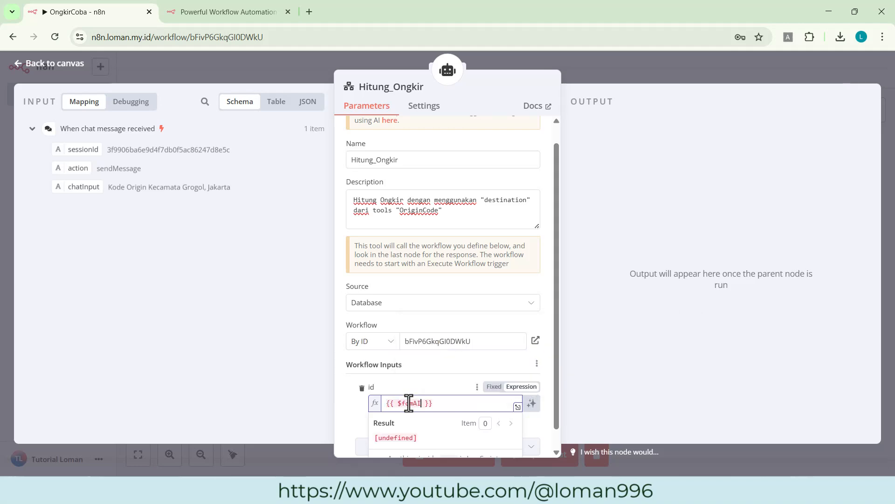
{"action": "type", "text": "AI(\"destination"}
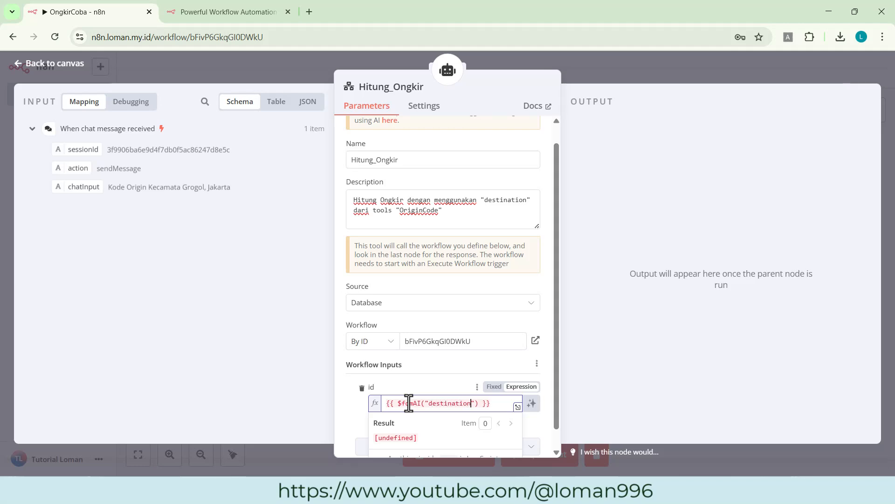
{"action": "left_click", "coordinate": [422, 376]}
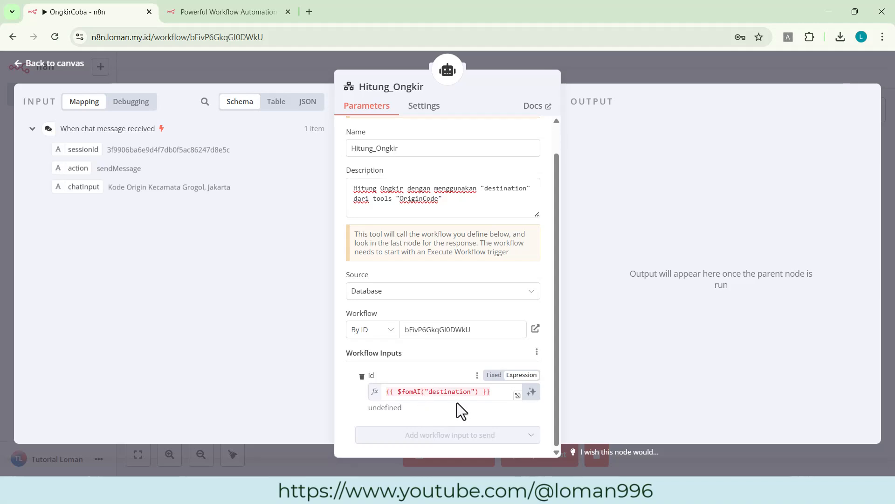
{"action": "scroll", "coordinate": [449, 316], "scroll_direction": "up", "scroll_amount": 1}
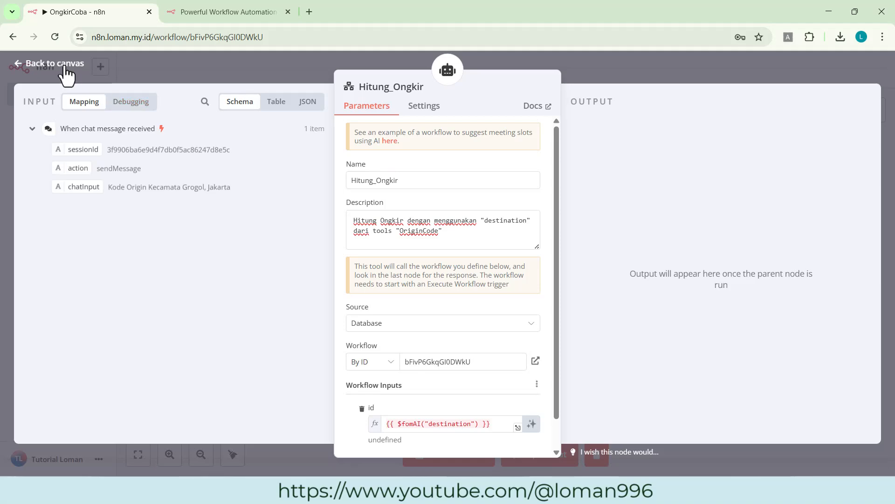
{"action": "left_click", "coordinate": [50, 63]}
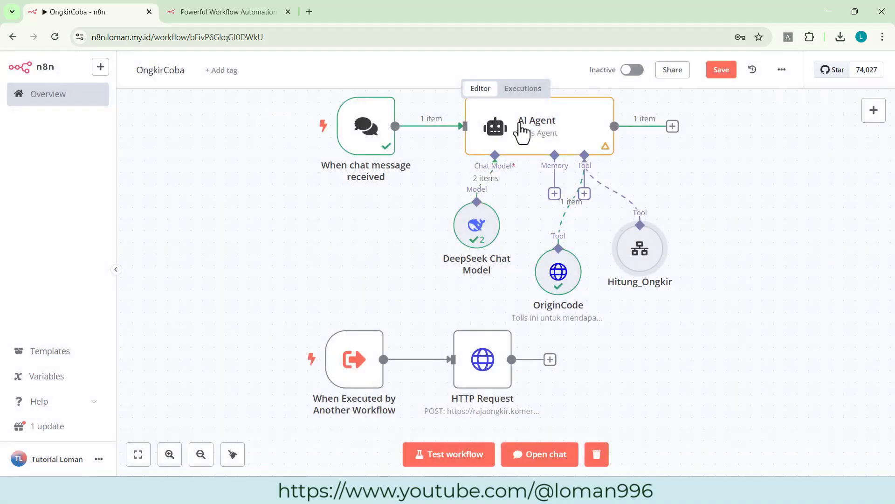
Append the line Hitung Ongkir menggunakan tools "Hitung_Ongkir" to the AI Agent's system message, then save the workflow
{"action": "double_click", "coordinate": [523, 133]}
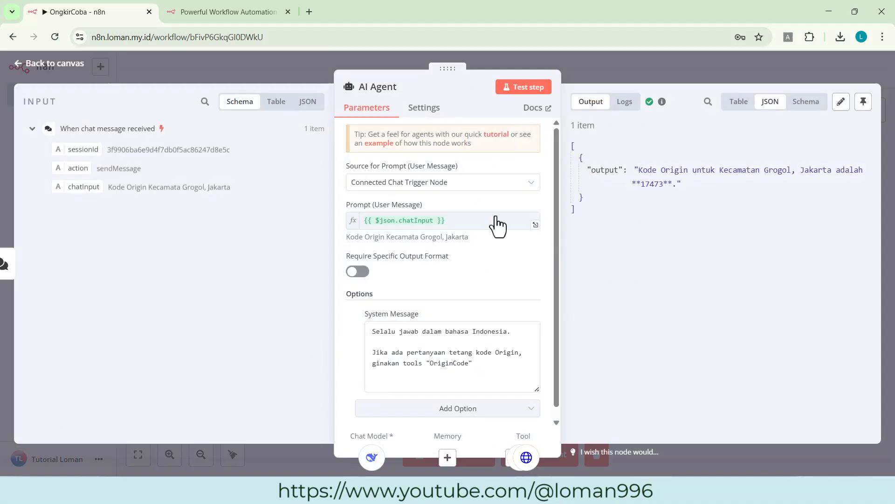
{"action": "left_click", "coordinate": [480, 366]}
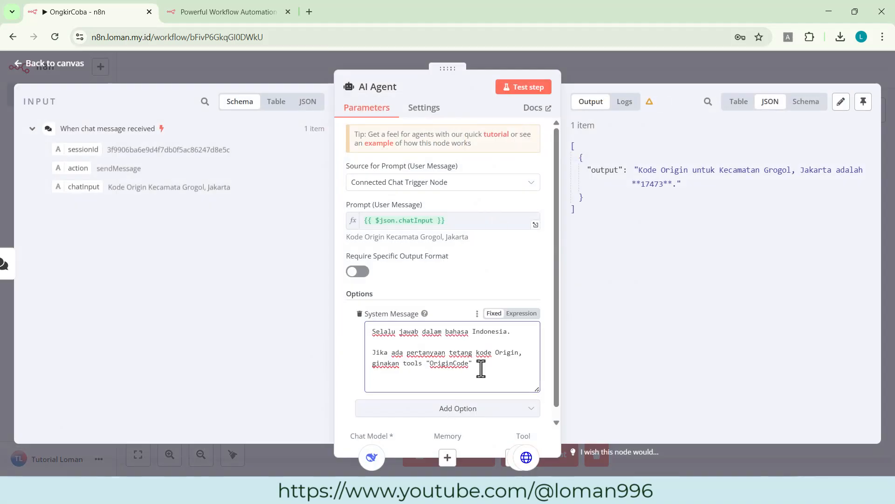
{"action": "key", "text": "Return"}
{"action": "key", "text": "Return"}
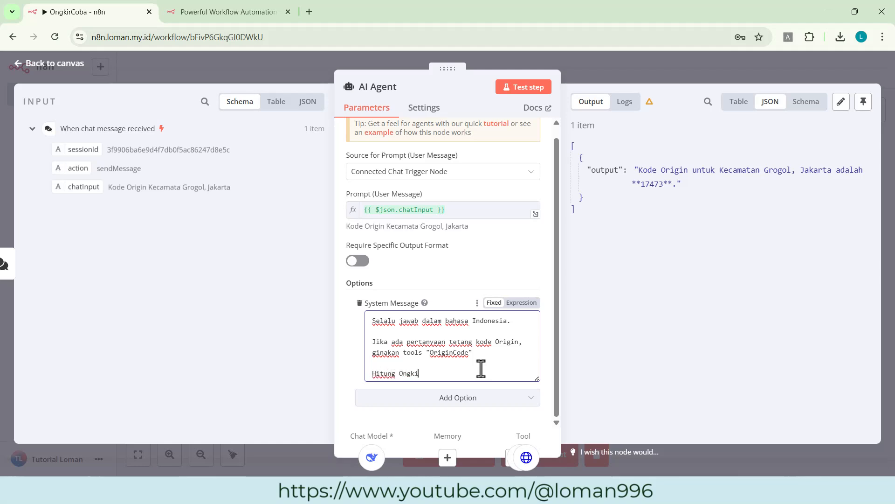
{"action": "key", "text": "BackSpace"}
{"action": "key", "text": "BackSpace"}
{"action": "type", "text": "r menggunakan tools \"Hitung_Ong"}
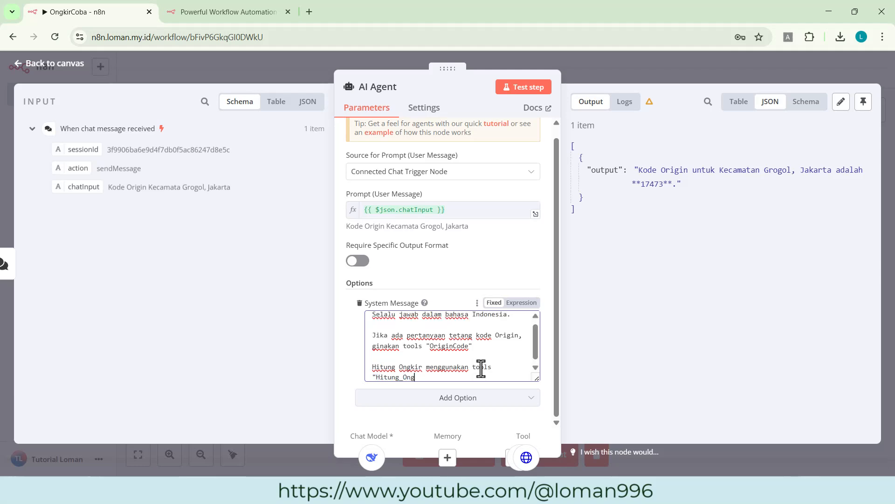
{"action": "type", "text": "kir\""}
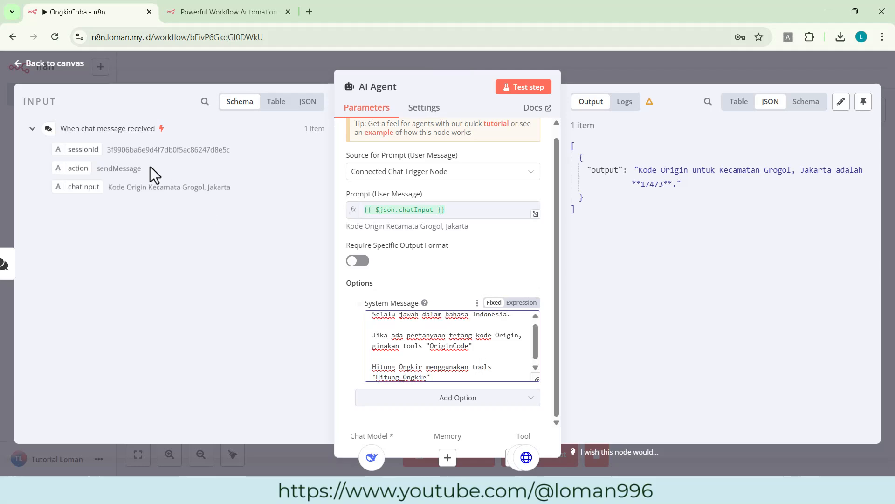
{"action": "left_click", "coordinate": [33, 64]}
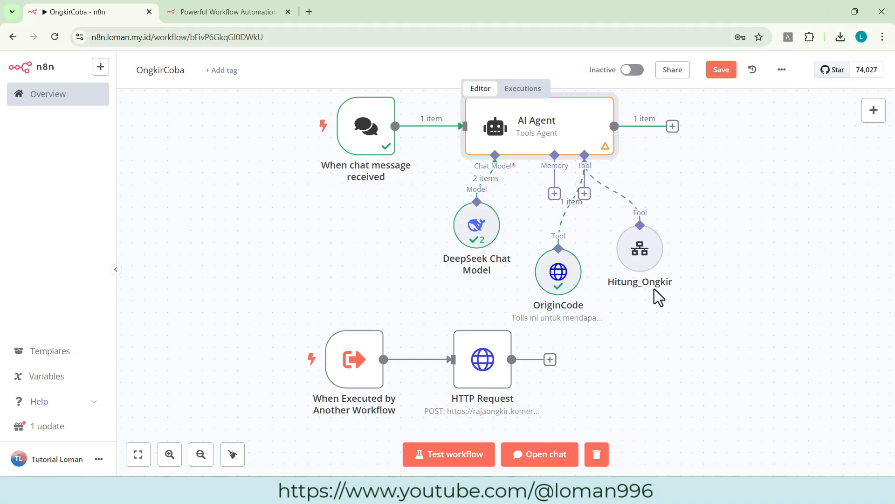
{"action": "scroll", "coordinate": [646, 250], "scroll_direction": "up", "scroll_amount": 1}
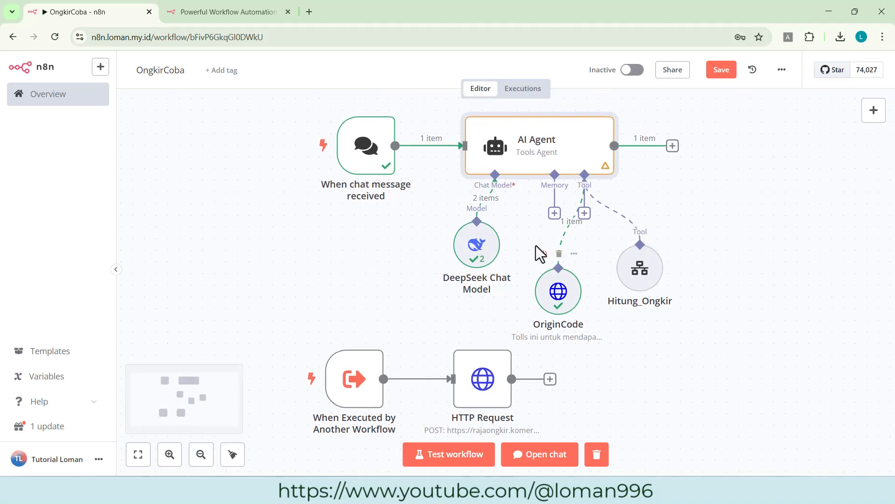
{"action": "left_click", "coordinate": [722, 75]}
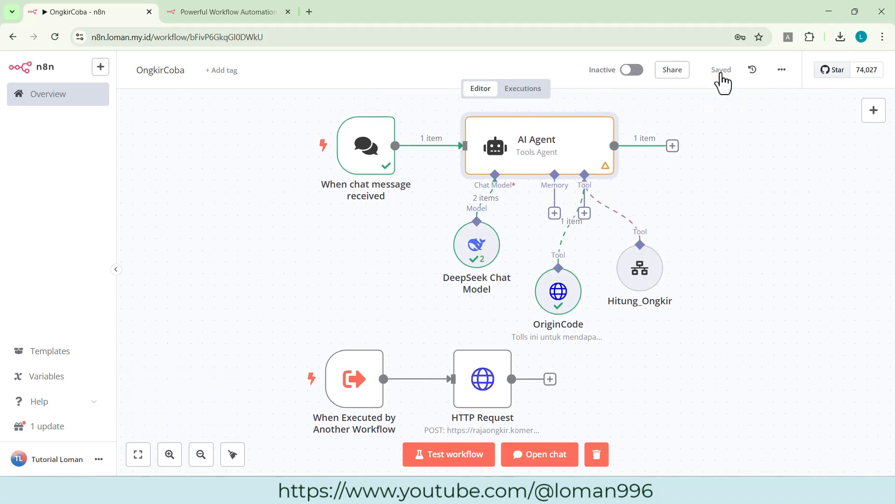
Test the agent with the chat message "Hitung Okngkir ke kecamatan Dramaga", enlarge the canvas area, and check the run and reply
{"action": "mouse_move", "coordinate": [302, 331]}
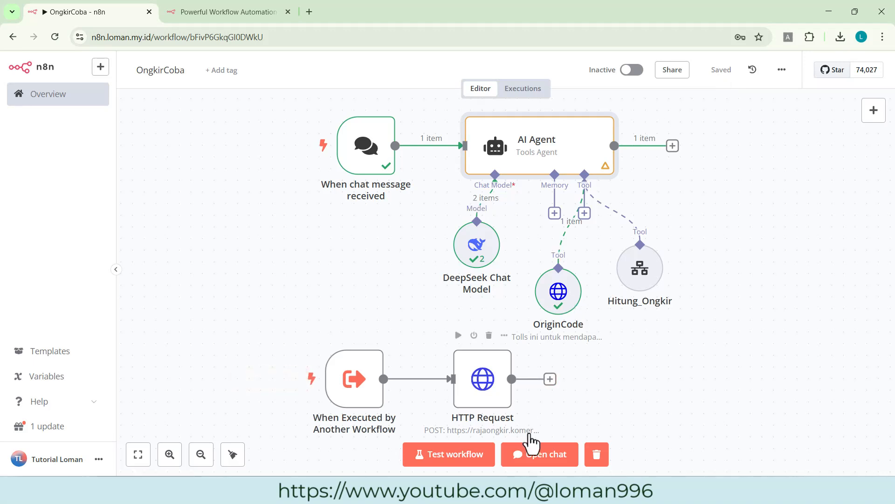
{"action": "left_click", "coordinate": [532, 455]}
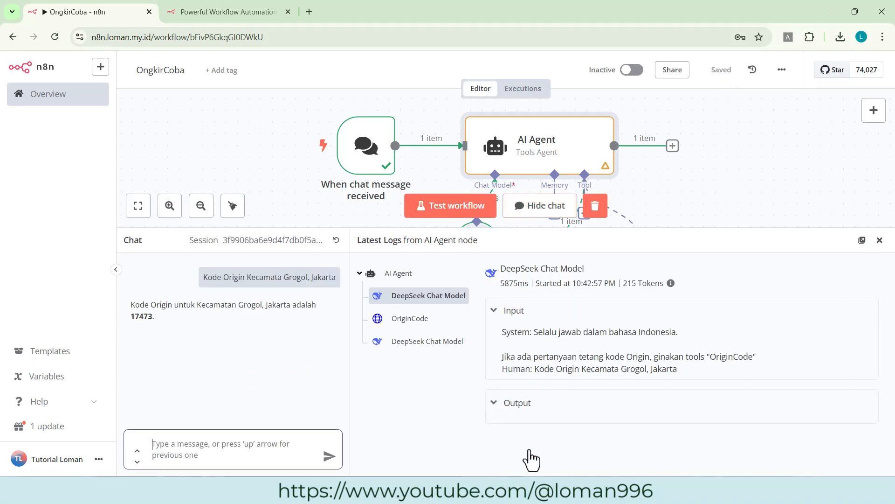
{"action": "left_click", "coordinate": [175, 455]}
{"action": "type", "text": "Hitung Okn"}
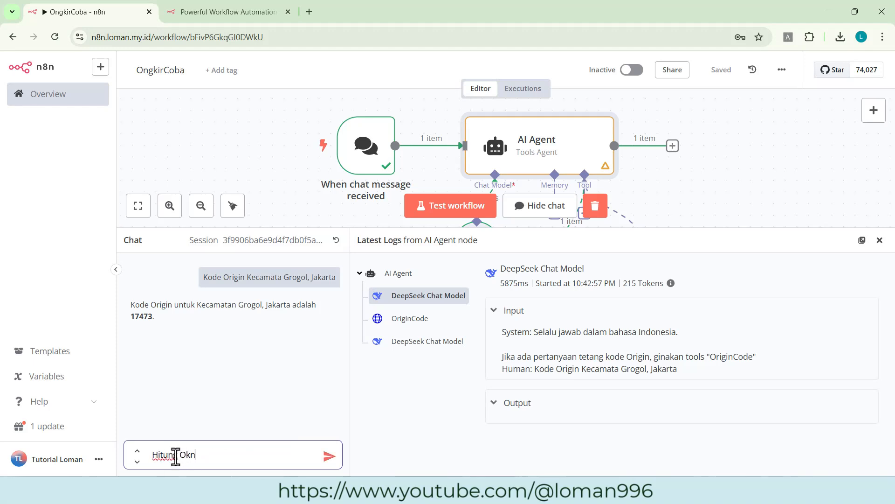
{"action": "type", "text": "gkir ke kecamatan "}
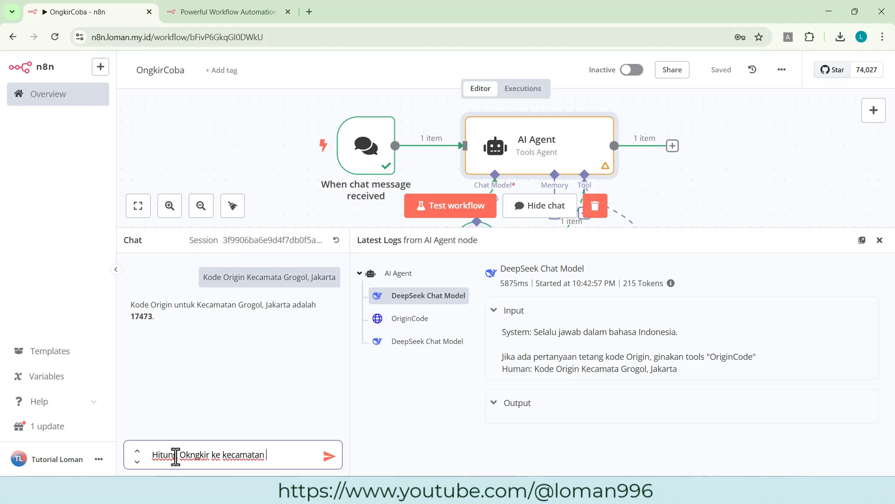
{"action": "type", "text": "Dramaga"}
{"action": "left_click", "coordinate": [329, 456]}
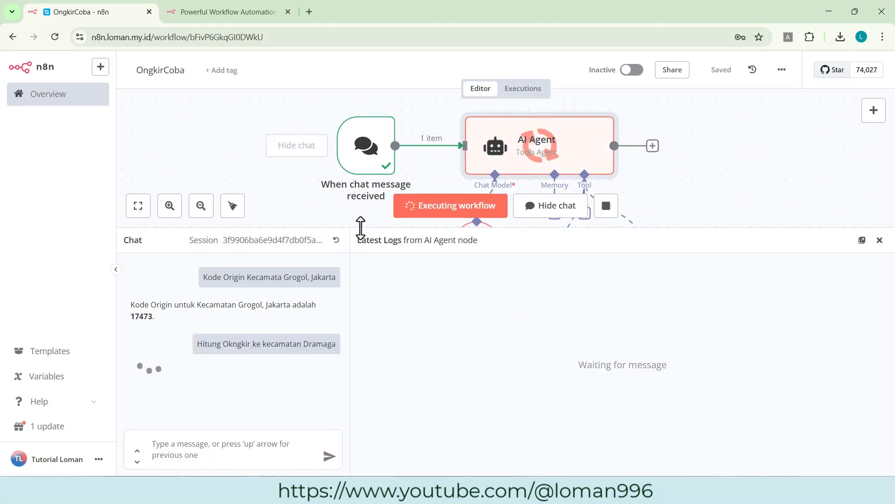
{"action": "left_click_drag", "start_coordinate": [361, 227], "coordinate": [369, 375]}
{"action": "scroll", "coordinate": [362, 292], "scroll_direction": "down", "scroll_amount": 3}
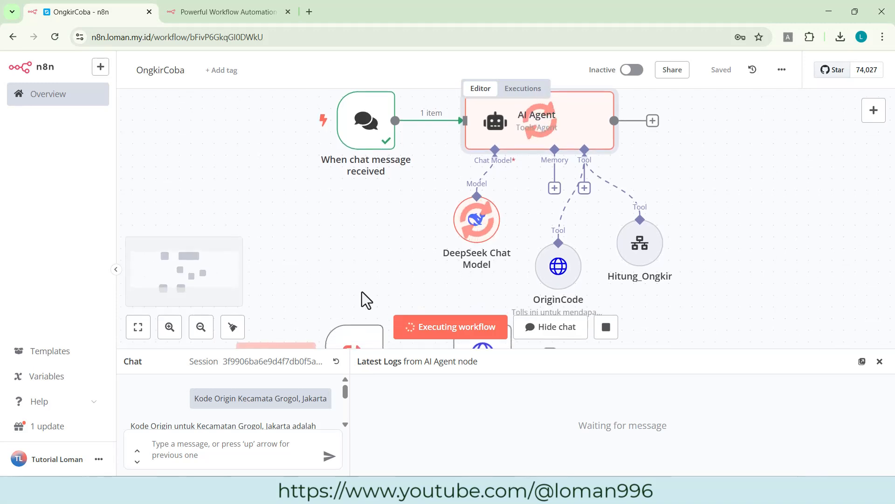
{"action": "scroll", "coordinate": [362, 292], "scroll_direction": "up", "scroll_amount": 1}
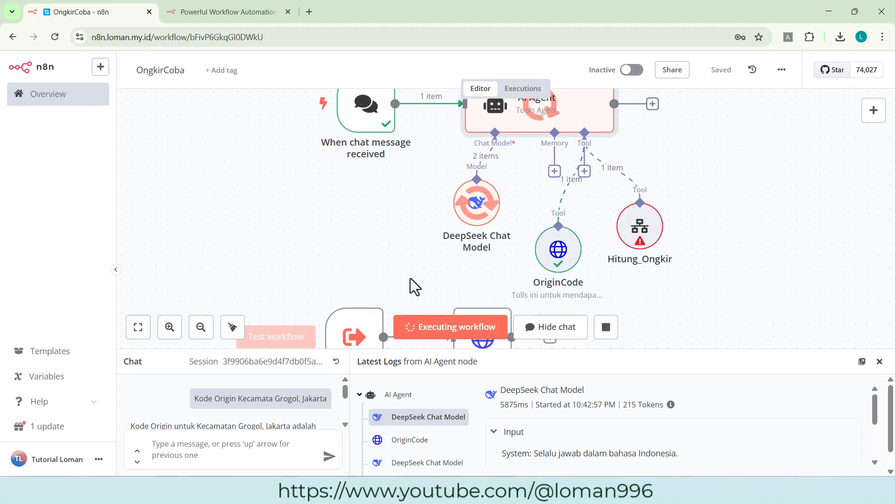
{"action": "scroll", "coordinate": [443, 268], "scroll_direction": "down", "scroll_amount": 1}
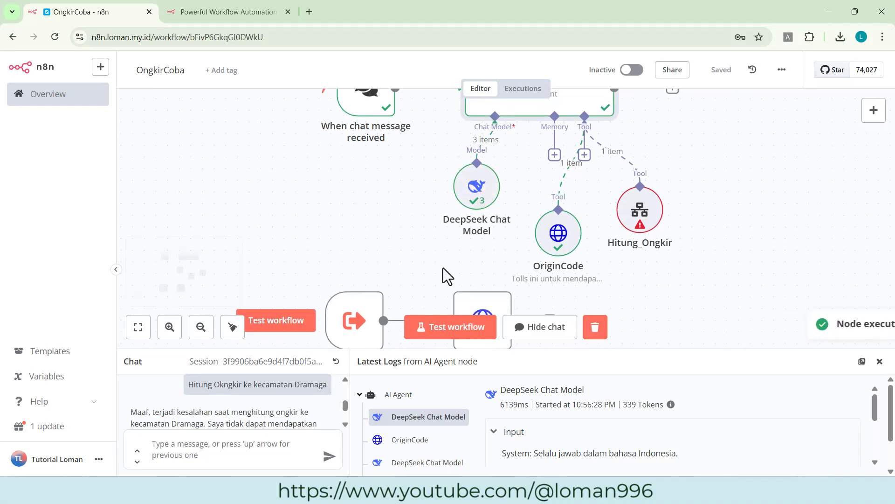
{"action": "scroll", "coordinate": [271, 415], "scroll_direction": "up", "scroll_amount": 3}
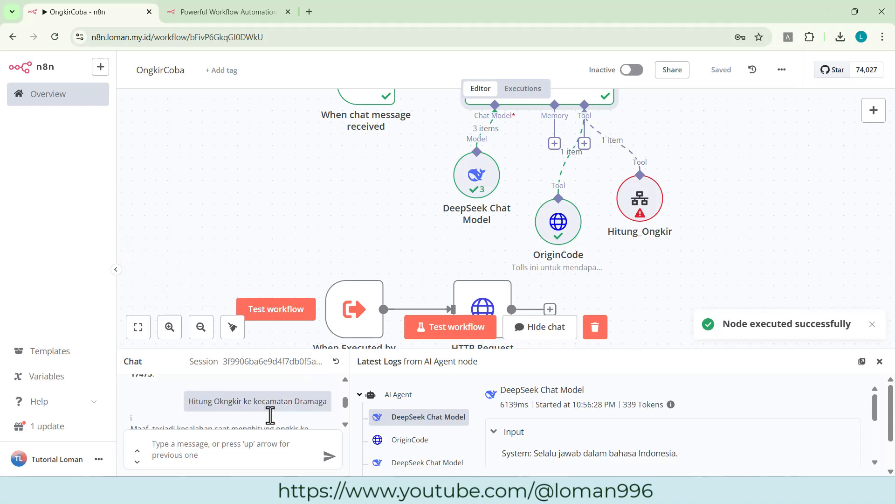
{"action": "scroll", "coordinate": [338, 201], "scroll_direction": "up", "scroll_amount": 1}
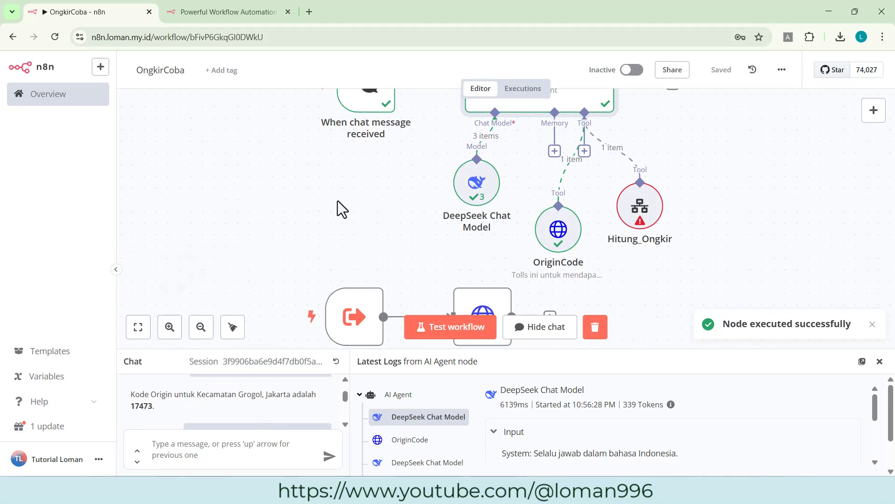
Inspect the Hitung_Ongkir tool's parameters, debugging input and error output to find out why its run failed, then return to the canvas
{"action": "double_click", "coordinate": [640, 232]}
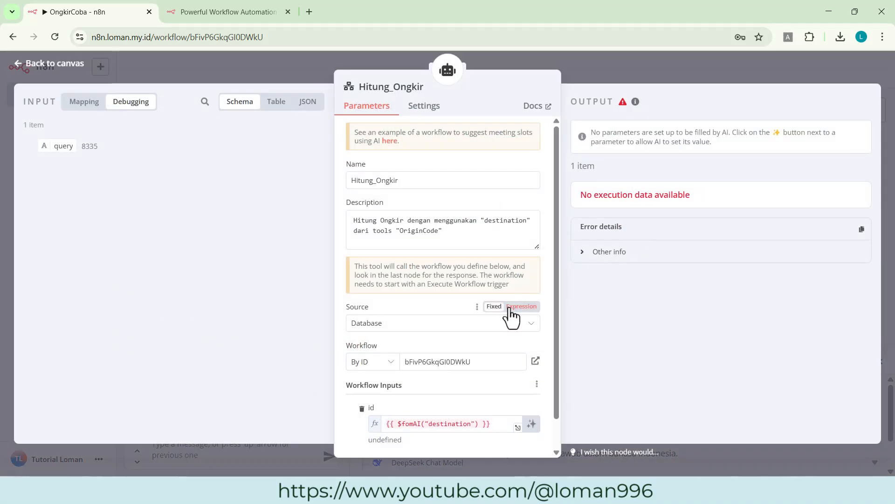
{"action": "scroll", "coordinate": [511, 317], "scroll_direction": "down", "scroll_amount": 1}
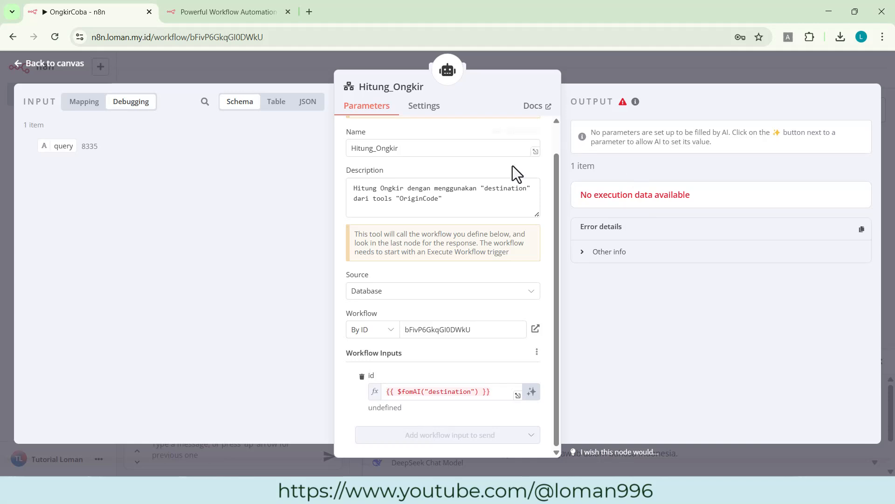
{"action": "scroll", "coordinate": [483, 208], "scroll_direction": "up", "scroll_amount": 2}
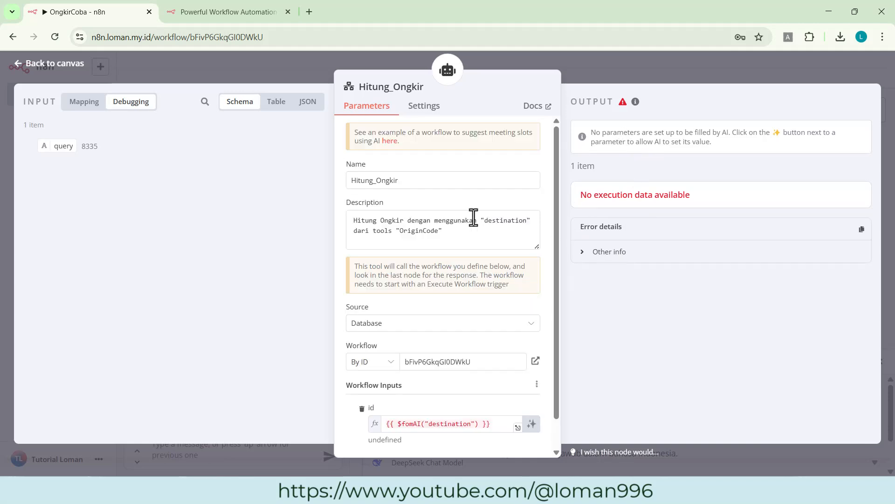
{"action": "left_click", "coordinate": [69, 69]}
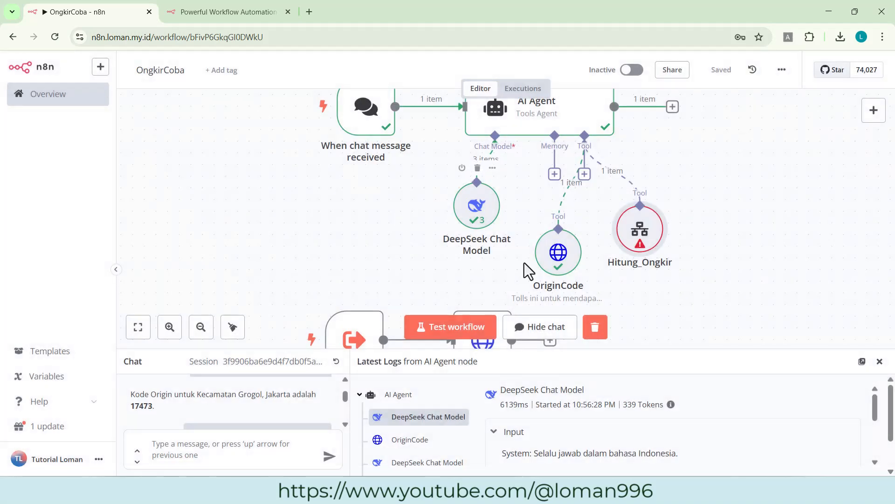
{"action": "double_click", "coordinate": [643, 240]}
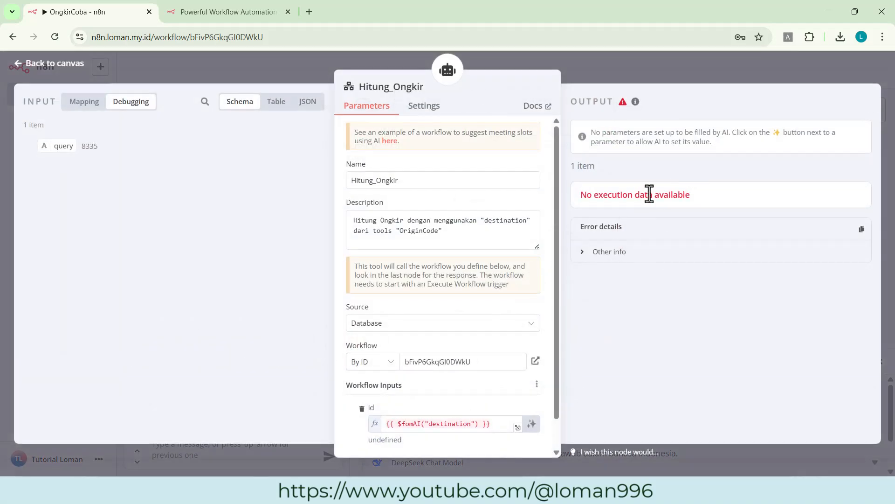
{"action": "left_click", "coordinate": [40, 63]}
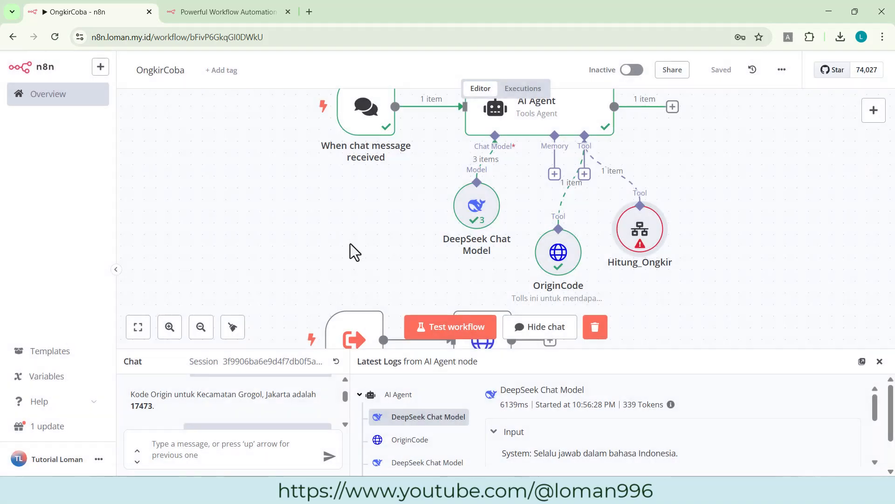
{"action": "scroll", "coordinate": [351, 243], "scroll_direction": "down", "scroll_amount": 3}
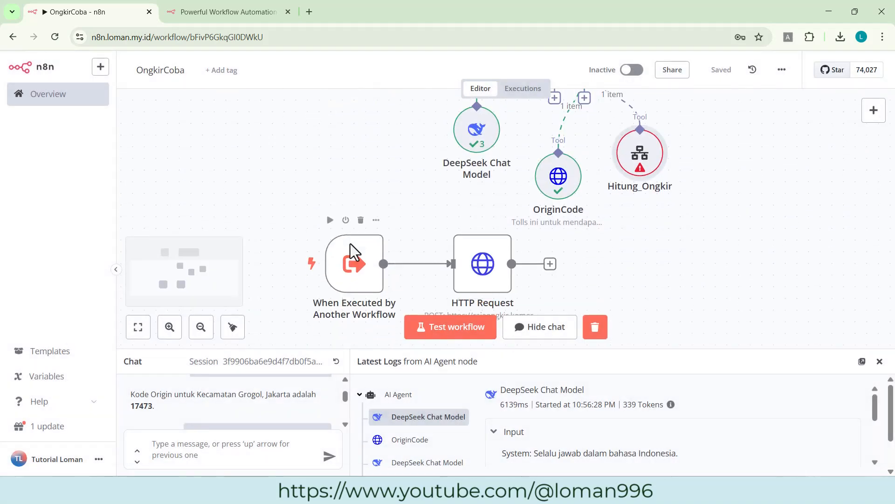
{"action": "double_click", "coordinate": [655, 156]}
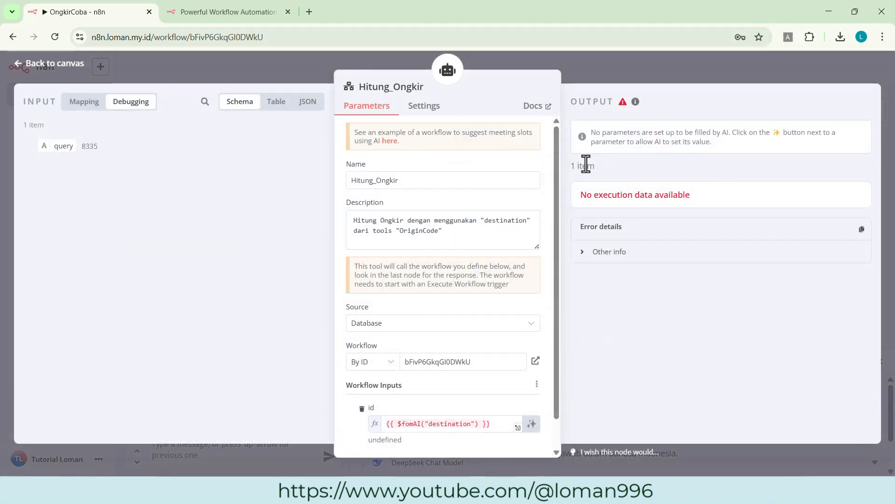
{"action": "left_click", "coordinate": [599, 255]}
{"action": "left_click", "coordinate": [598, 255]}
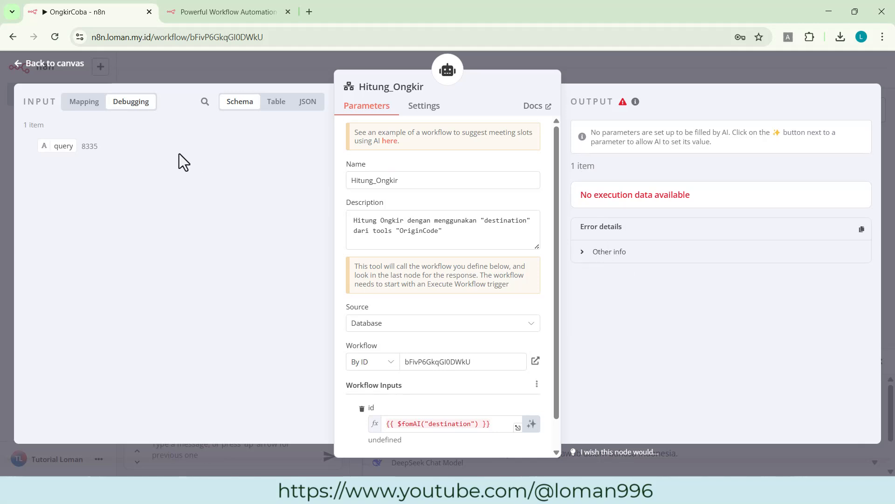
{"action": "left_click", "coordinate": [48, 67]}
In the HTTP Request node, run the previous nodes to load input data, then clear the destination body parameter's value expression
{"action": "double_click", "coordinate": [484, 296]}
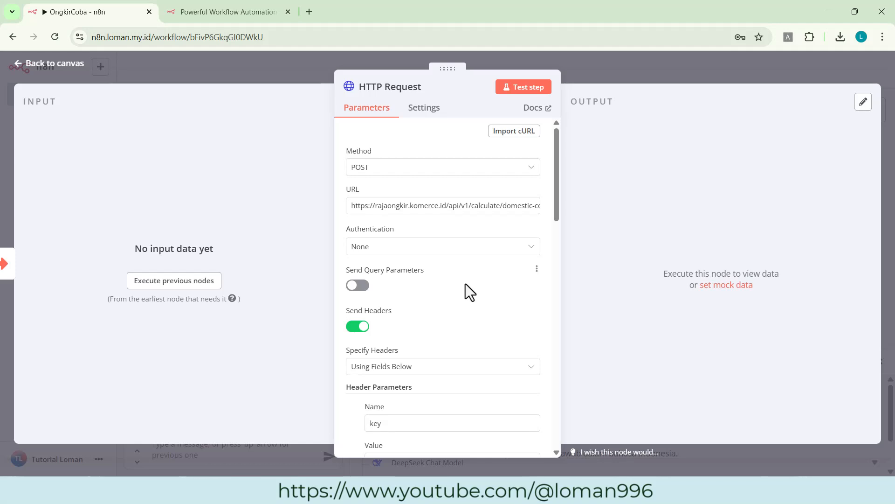
{"action": "left_click", "coordinate": [211, 293]}
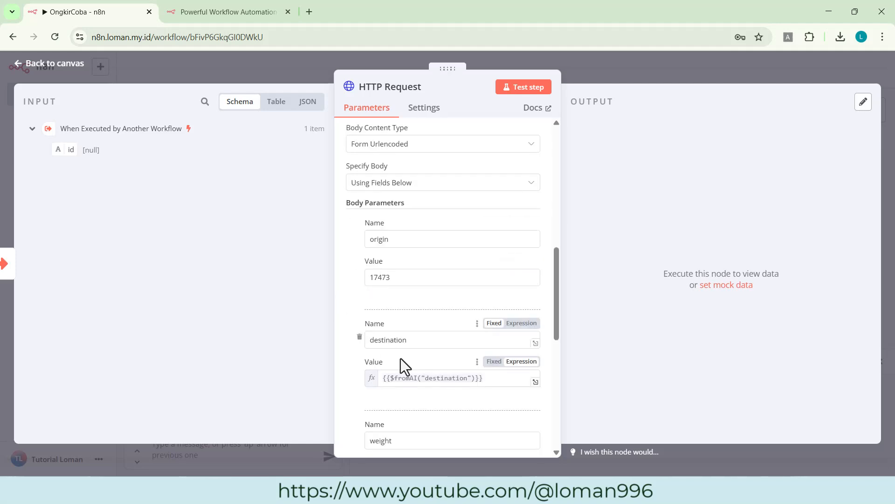
{"action": "left_click", "coordinate": [491, 379]}
{"action": "left_click_drag", "start_coordinate": [490, 379], "coordinate": [374, 378]}
{"action": "key", "text": "BackSpace"}
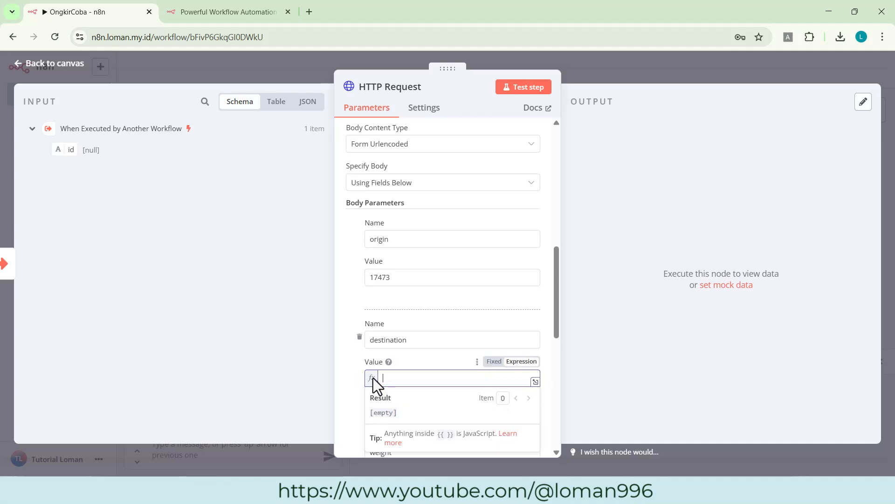